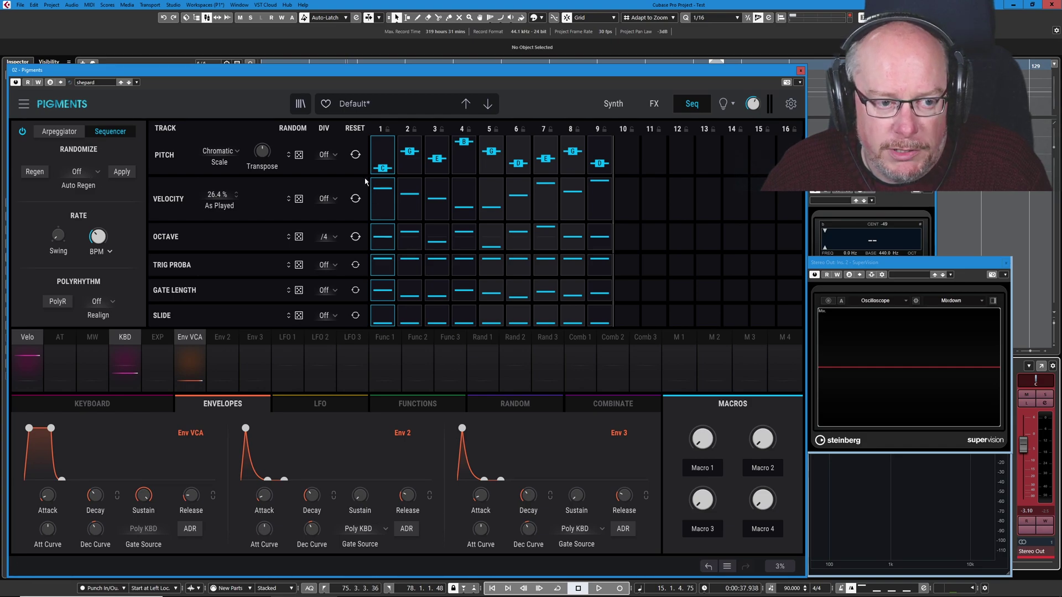
# Reset the Pitch, Velocity, Octave and Gate Length tracks to flat values, every pitch on C.
pyautogui.click(355, 156)
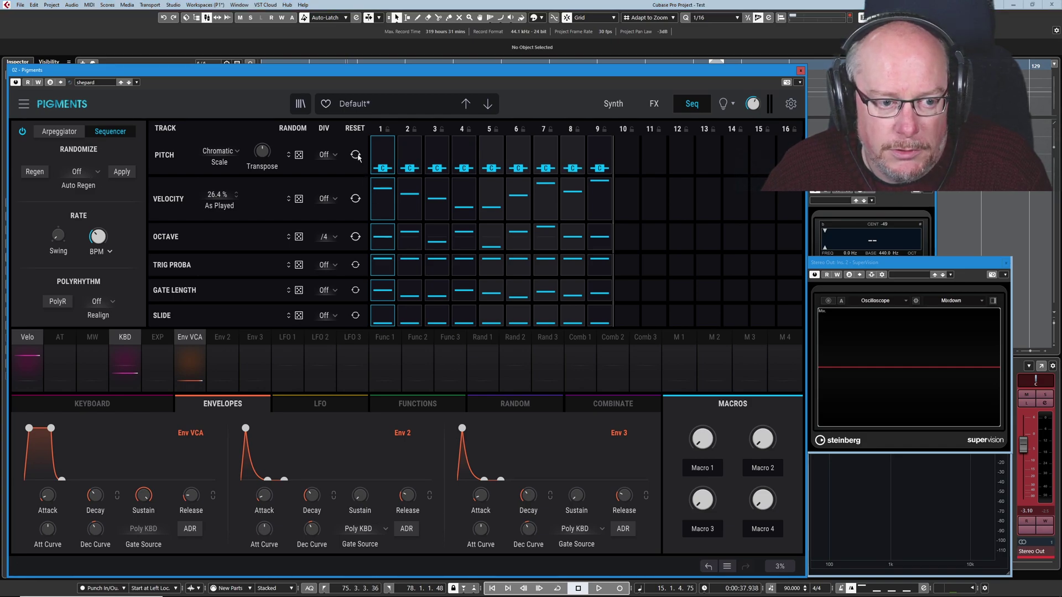
pyautogui.click(356, 200)
pyautogui.click(355, 238)
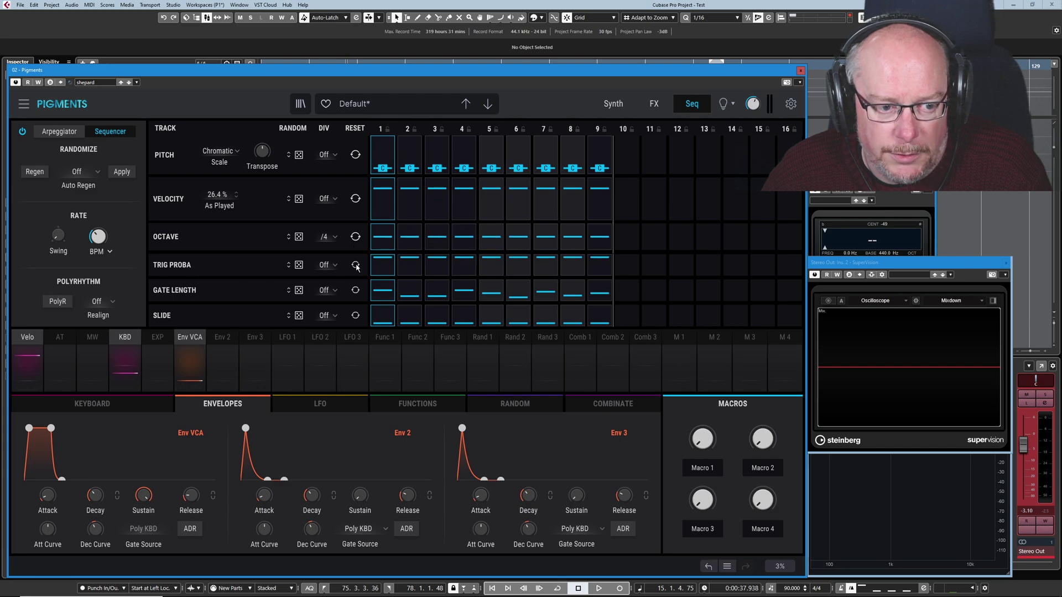
pyautogui.click(355, 290)
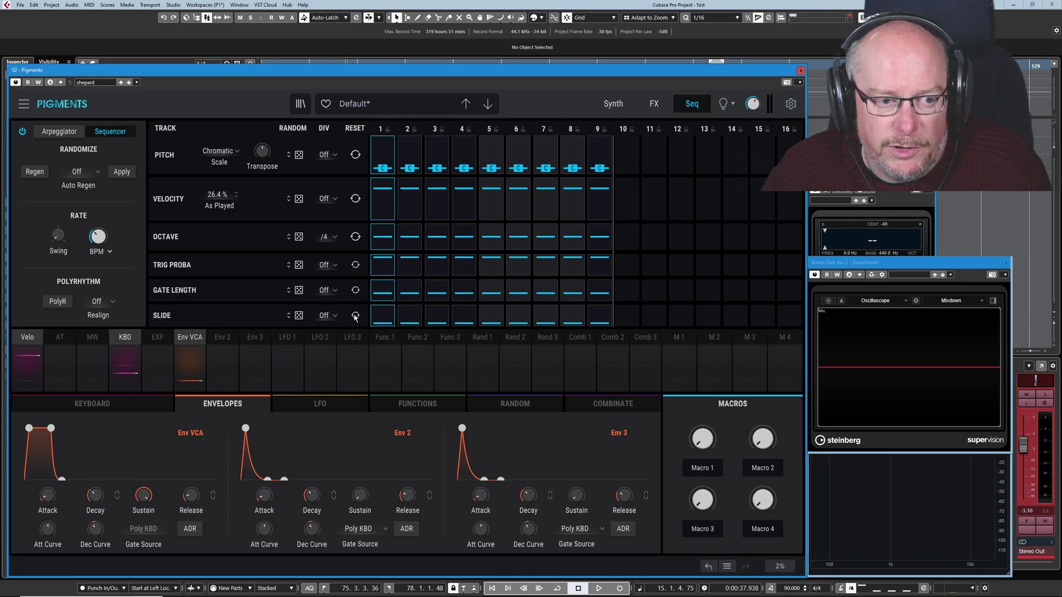
# Set the octave track's DIV from /4 to Off and shorten the sequence from 9 to 8 steps.
pyautogui.click(330, 241)
pyautogui.click(333, 269)
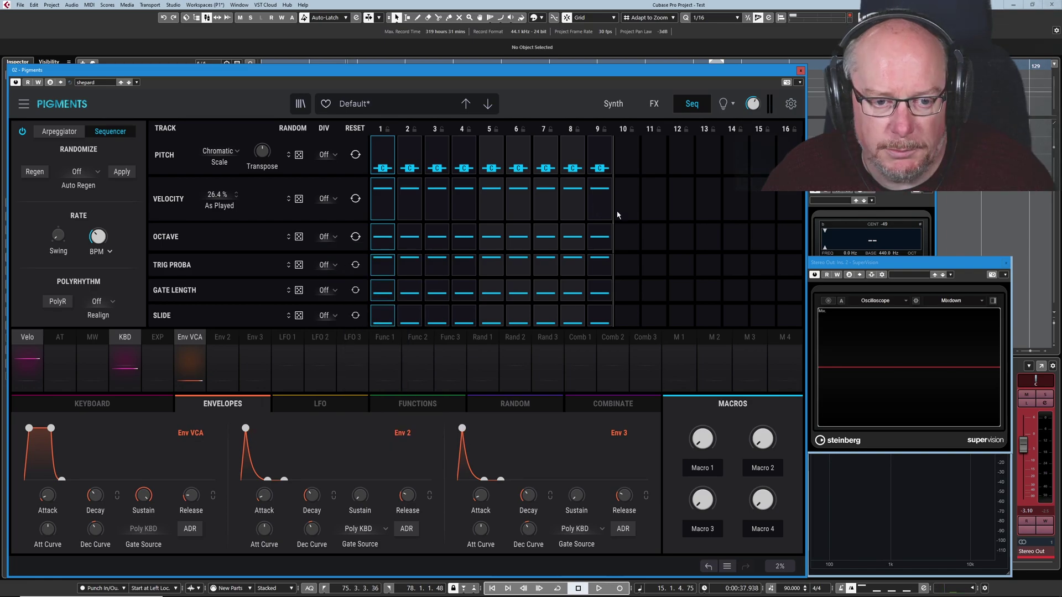
pyautogui.moveTo(598, 210); pyautogui.dragTo(589, 212)
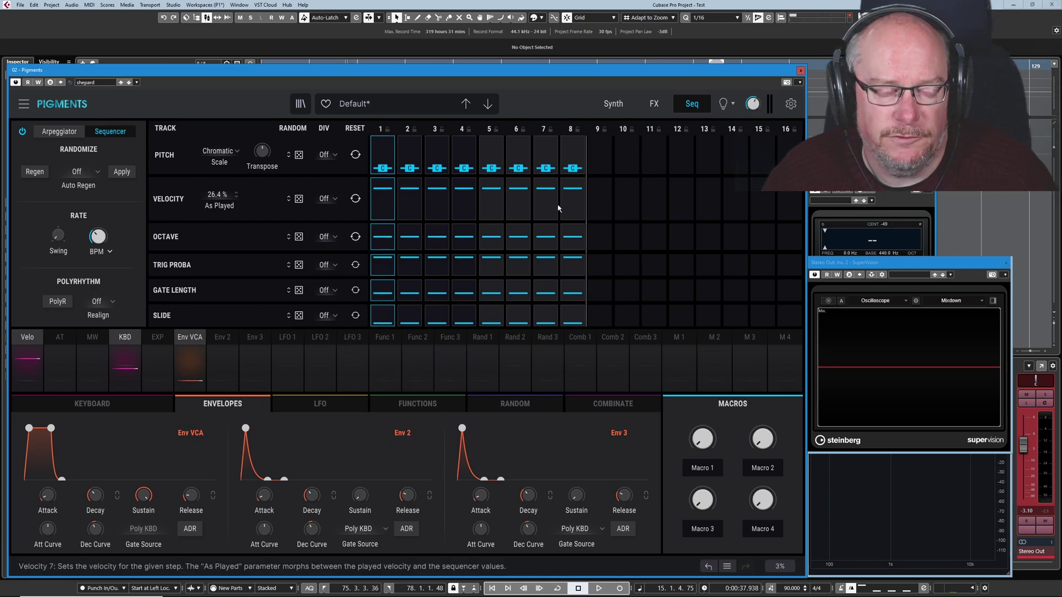
pyautogui.moveTo(557, 208)
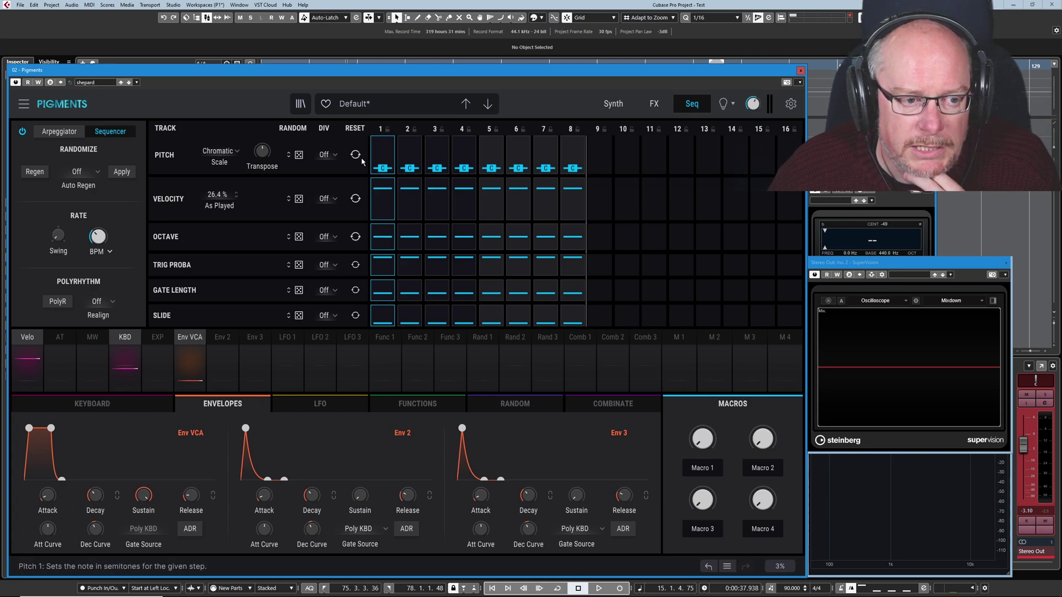
pyautogui.moveTo(324, 155)
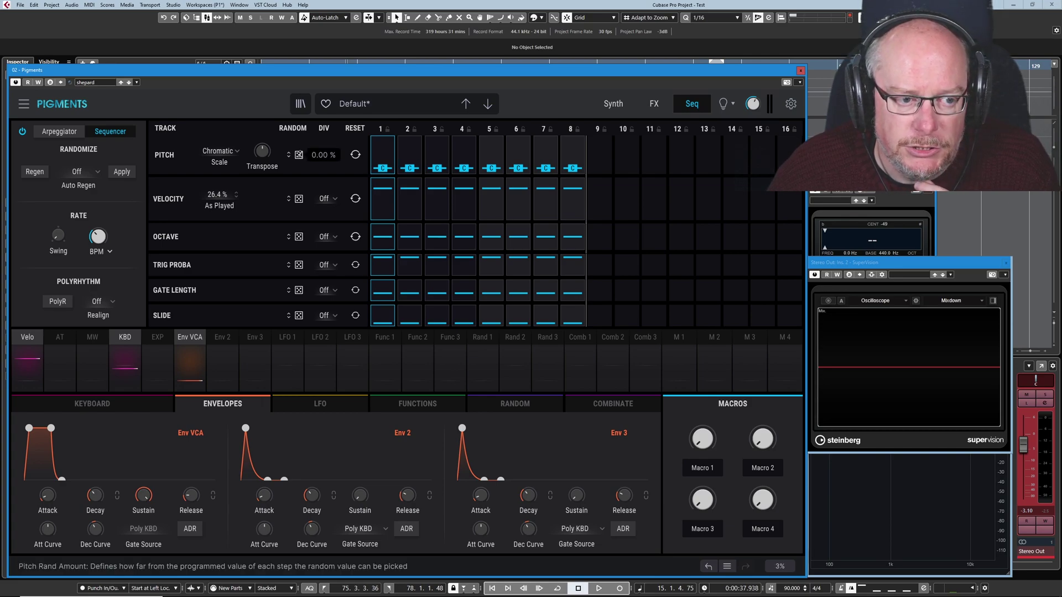
pyautogui.moveTo(298, 155); pyautogui.dragTo(299, 144)
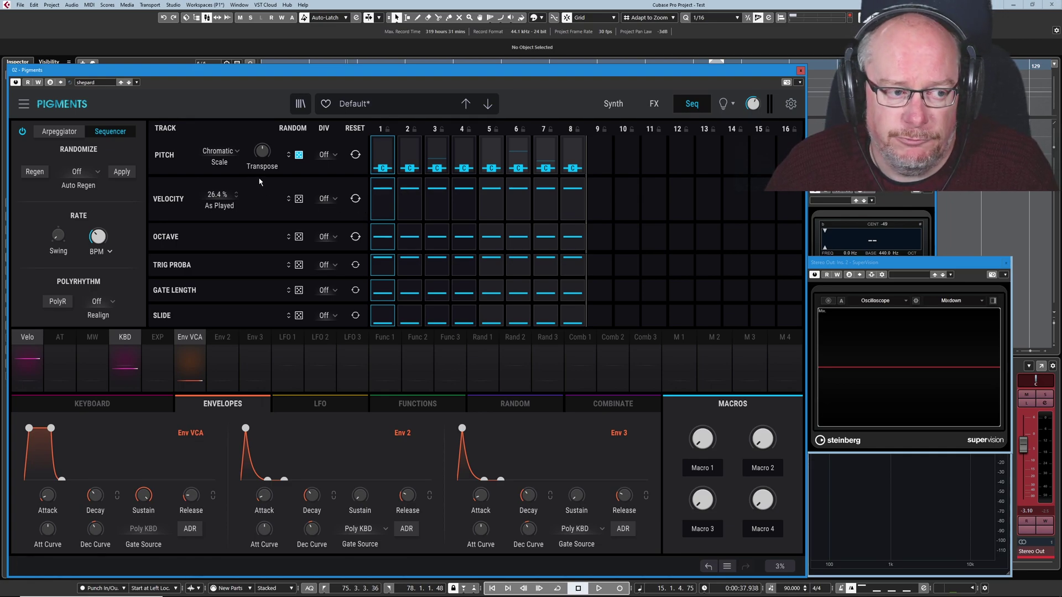
pyautogui.click(34, 172)
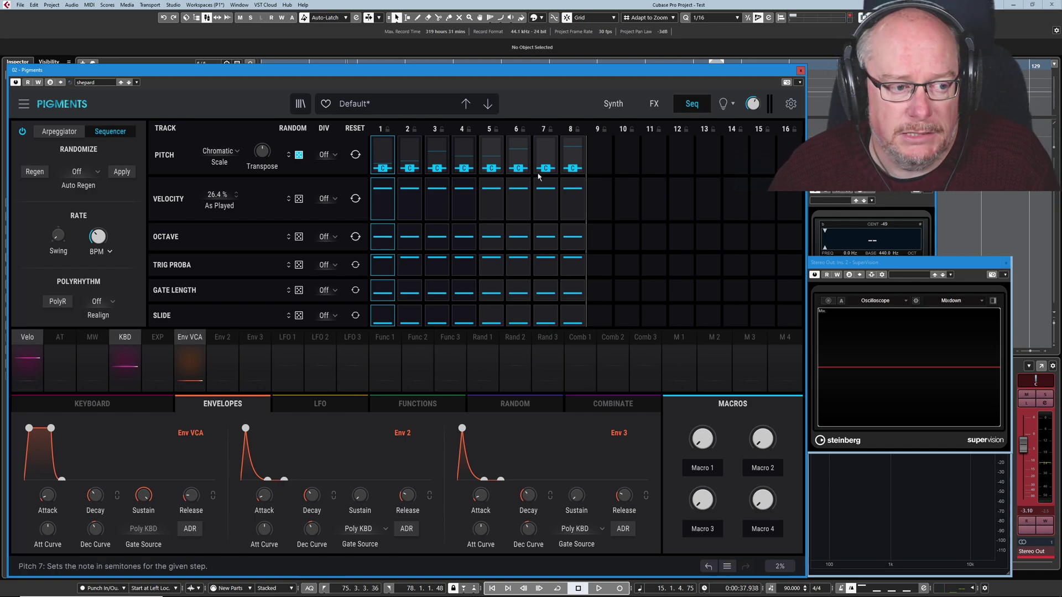
pyautogui.click(121, 172)
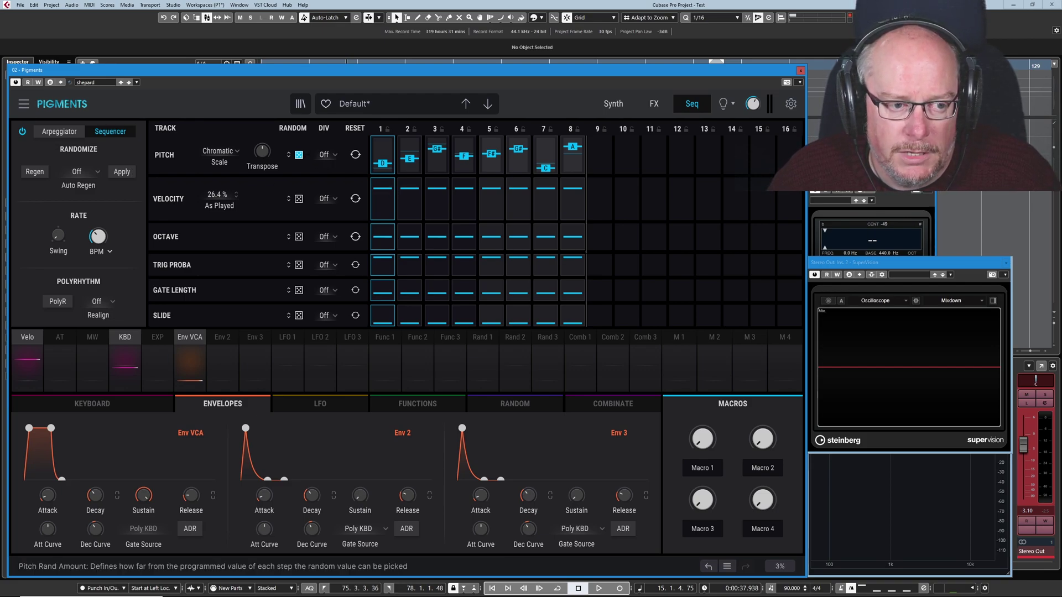
pyautogui.moveTo(299, 155)
pyautogui.mouseDown()
pyautogui.moveTo(299, 142)
pyautogui.moveTo(299, 166)
pyautogui.mouseUp()
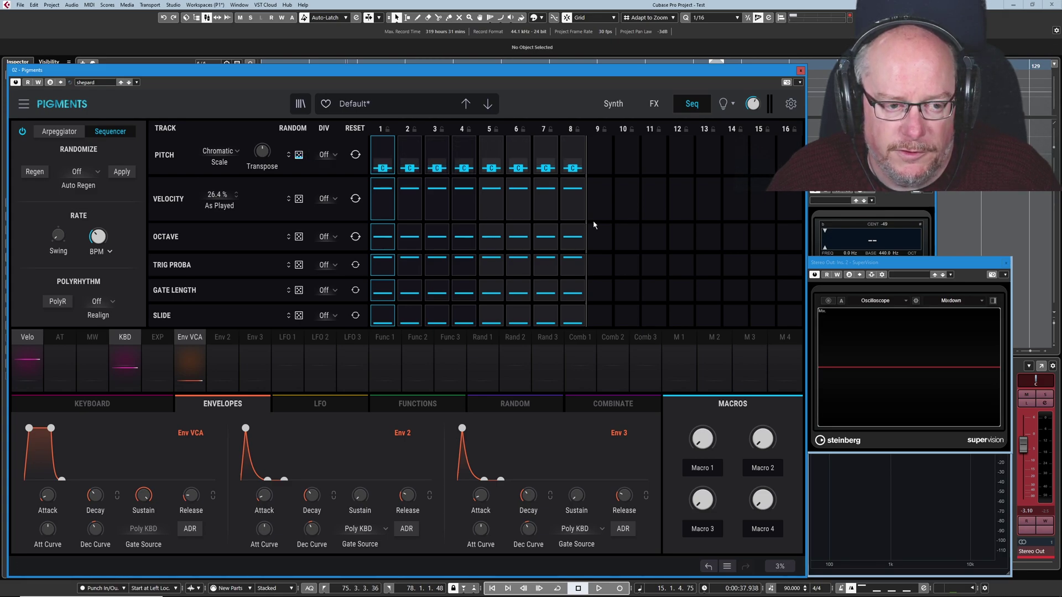
# Set the Pitch random amount to 23.6 % and commit the random pitches as fixed notes.
pyautogui.click(33, 172)
pyautogui.click(33, 172)
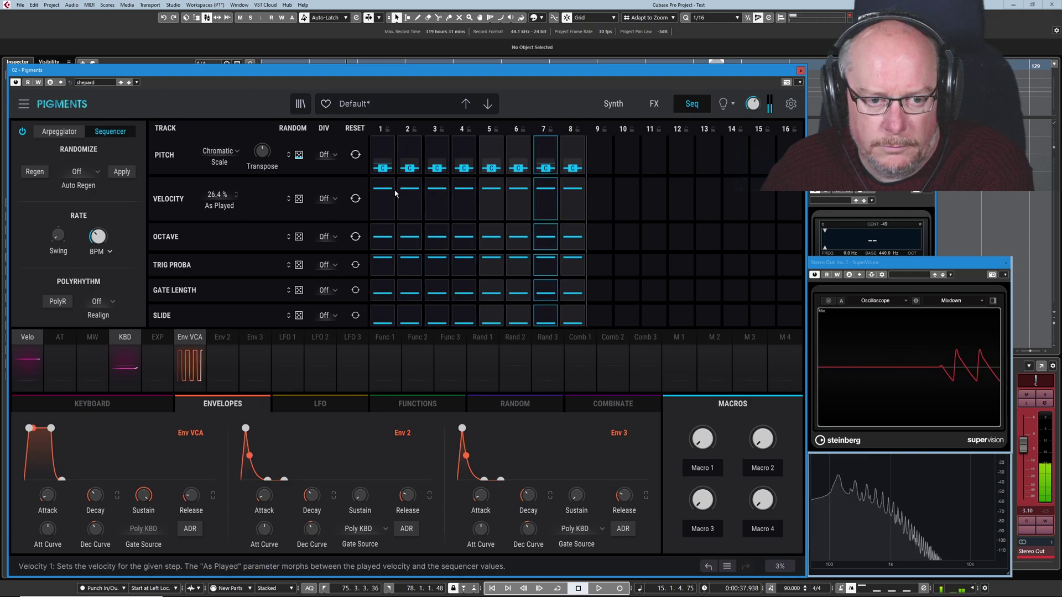
pyautogui.click(35, 172)
pyautogui.click(35, 172)
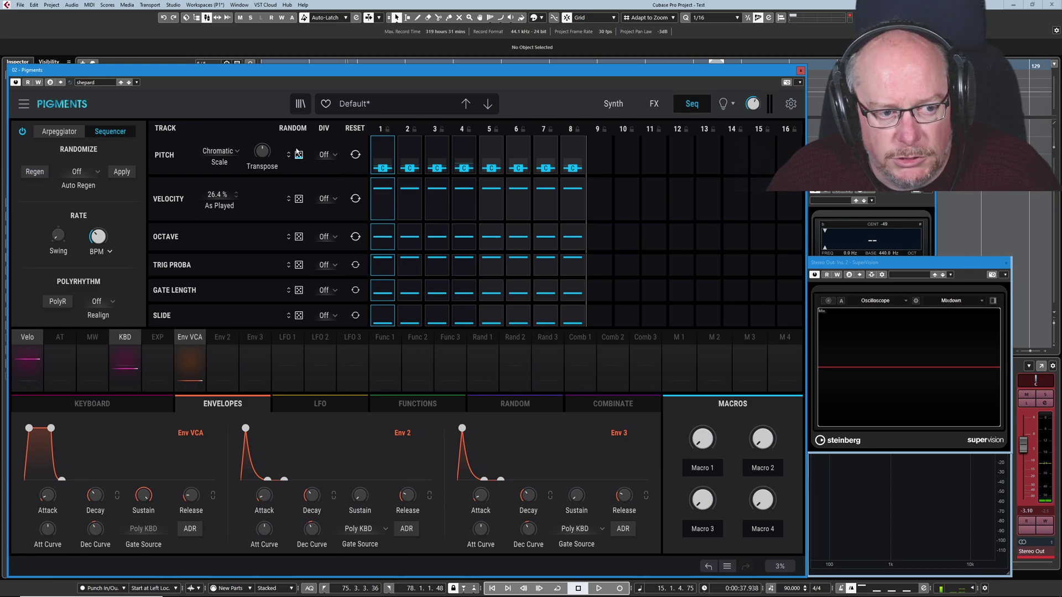
pyautogui.moveTo(324, 154)
pyautogui.mouseDown()
pyautogui.moveTo(324, 145)
pyautogui.moveTo(324, 160)
pyautogui.mouseUp()
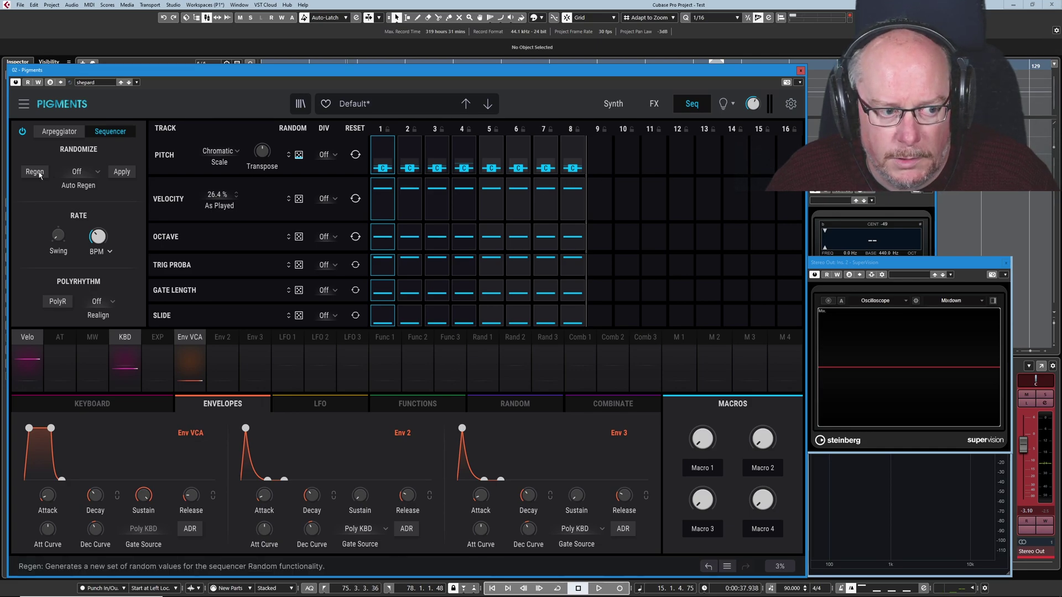
pyautogui.click(120, 171)
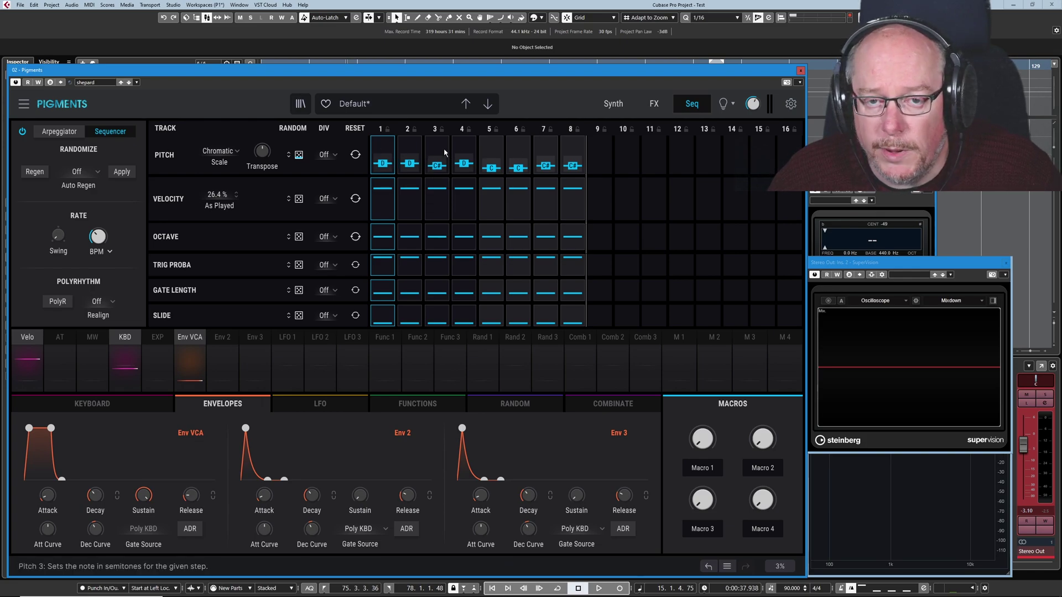
# Re-roll and commit a new pitch melody: D, D#, D, E, C, C, D, C#.
pyautogui.moveTo(453, 153)
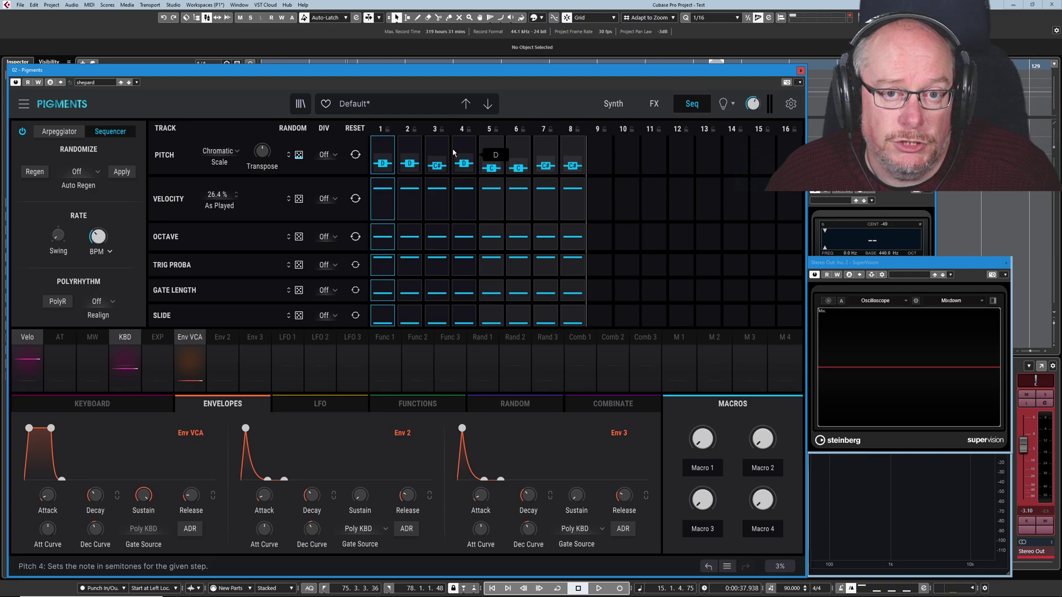
pyautogui.click(34, 172)
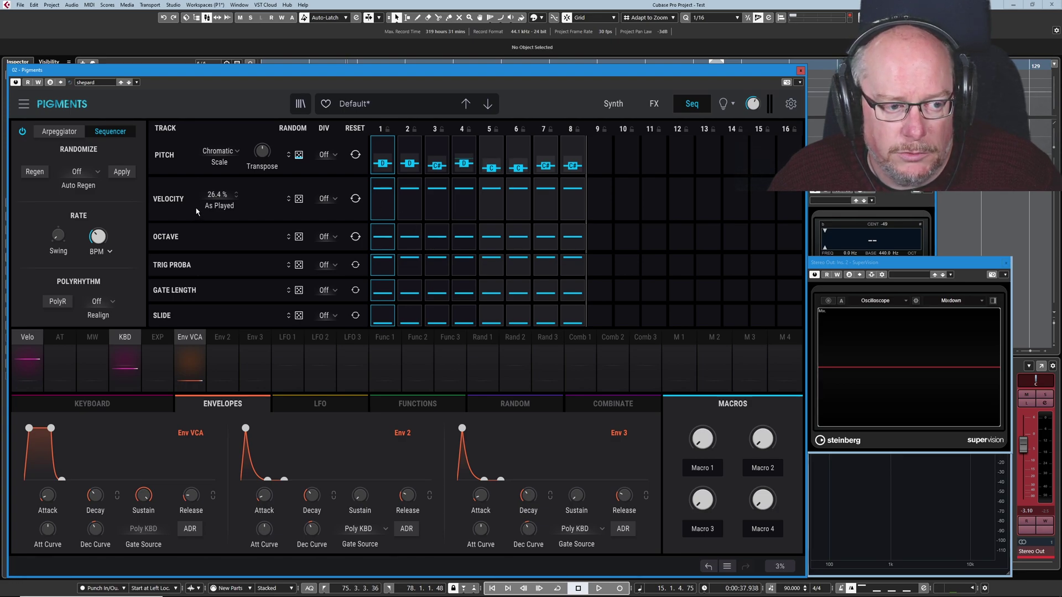
pyautogui.click(121, 172)
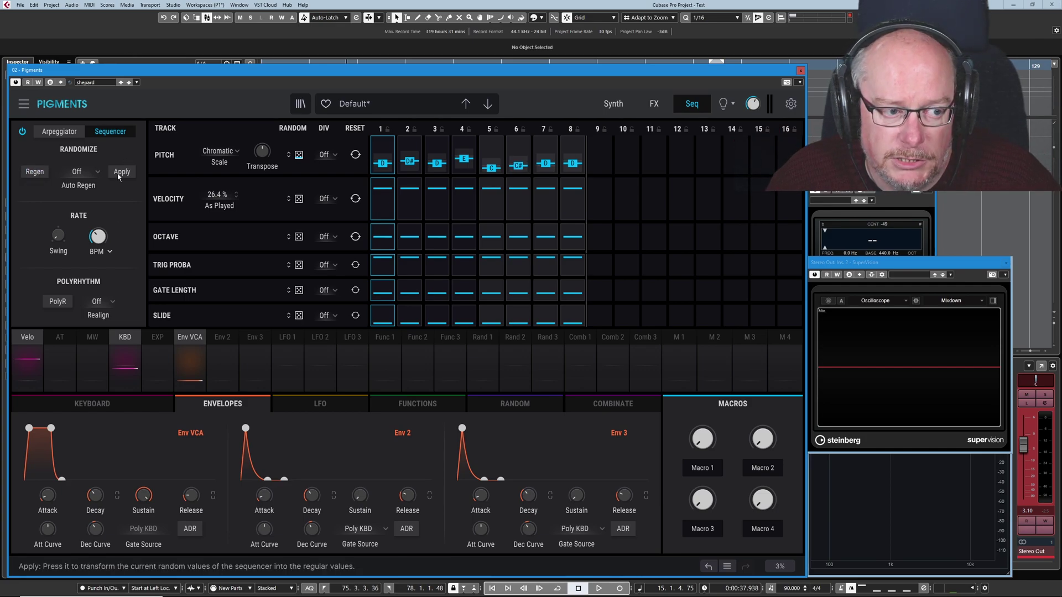
# Re-roll the pitch steps to F, F, F, F, F#, F#, F#, G and open the Sequencer Scale picker.
pyautogui.click(34, 172)
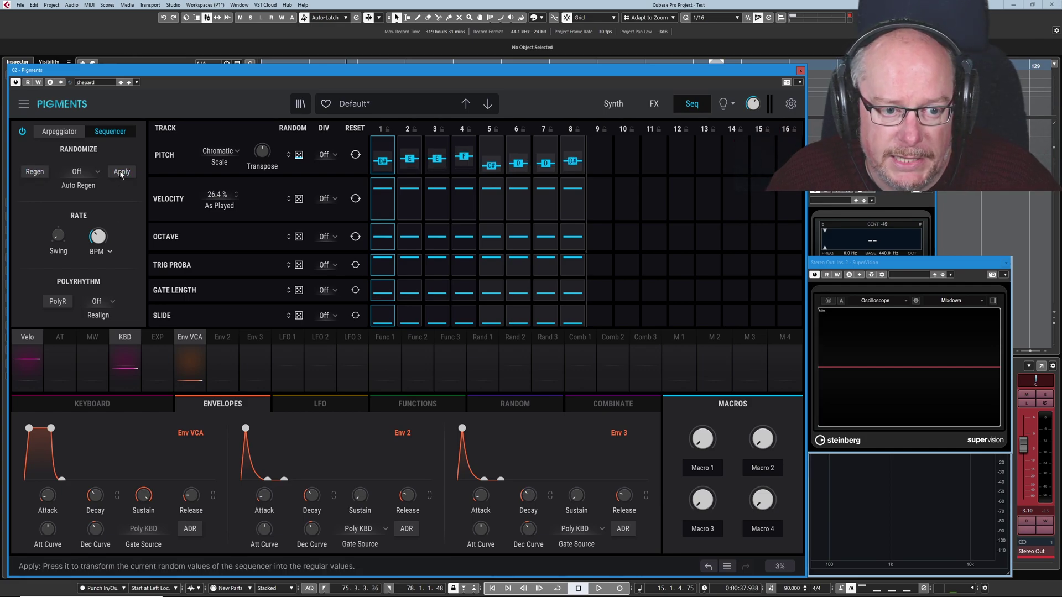
pyautogui.click(39, 172)
pyautogui.click(35, 173)
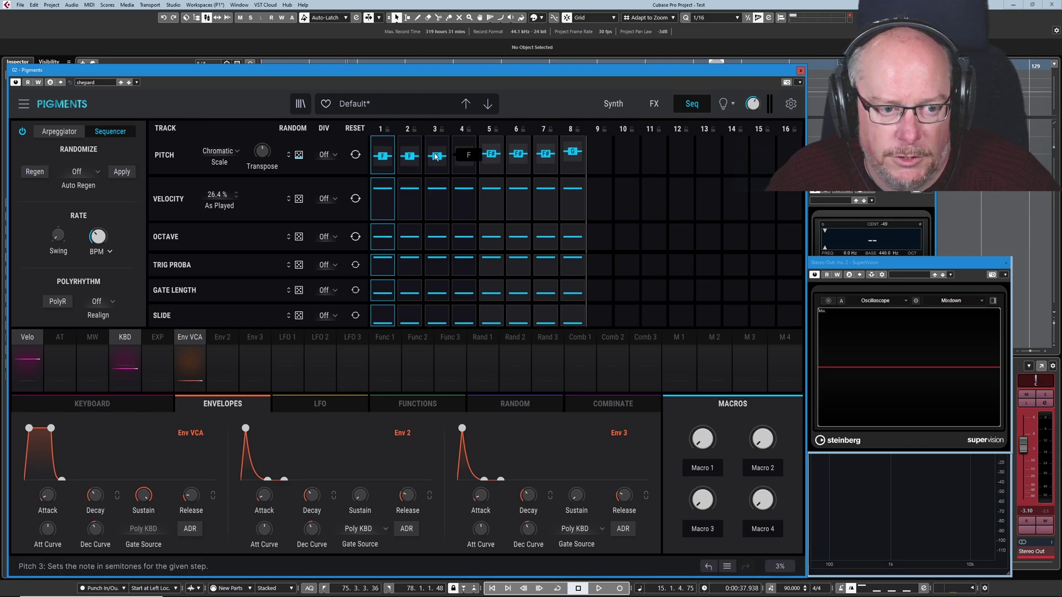
pyautogui.moveTo(440, 158)
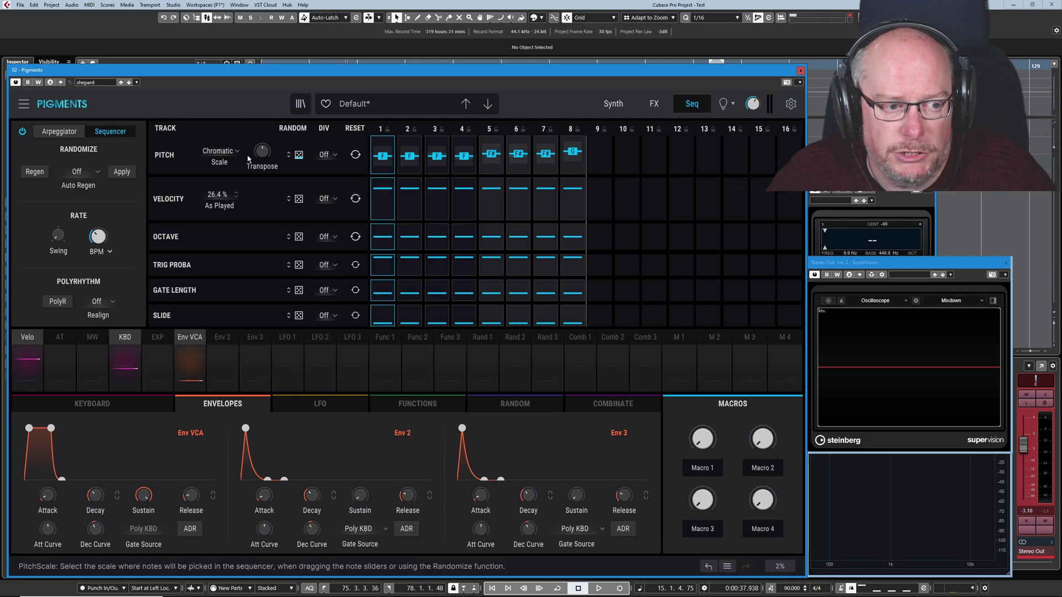
pyautogui.click(217, 152)
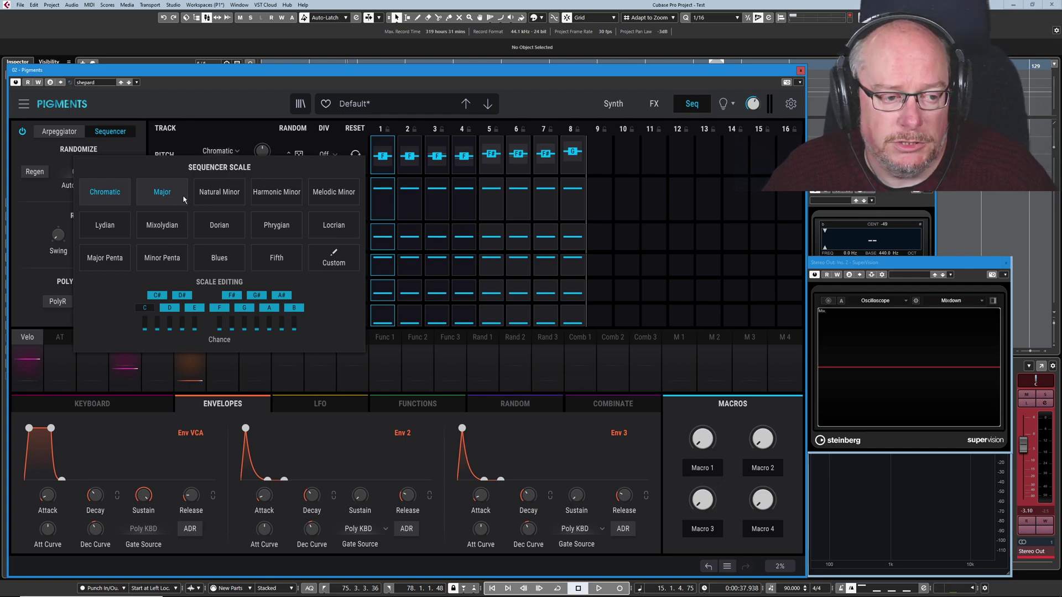
# Set the pitch track scale to Major, giving seven F steps and a final G.
pyautogui.click(163, 195)
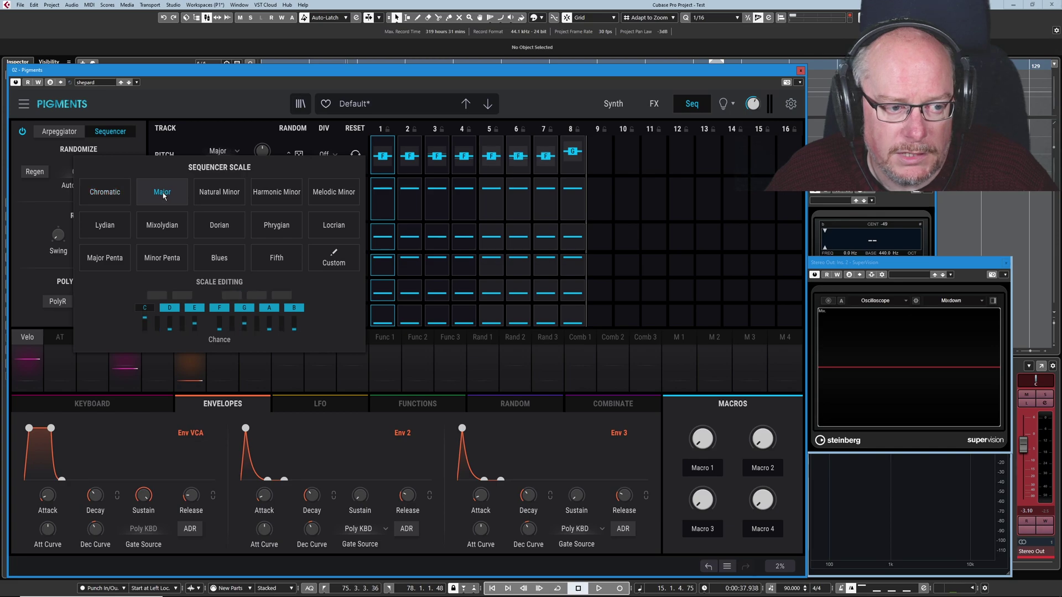
pyautogui.click(215, 158)
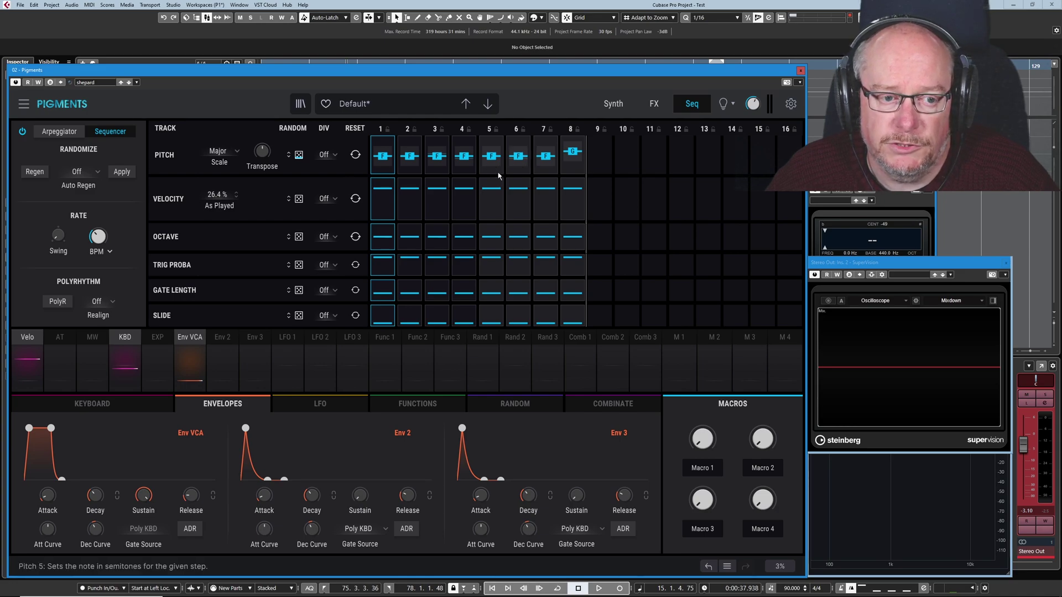
pyautogui.click(385, 186)
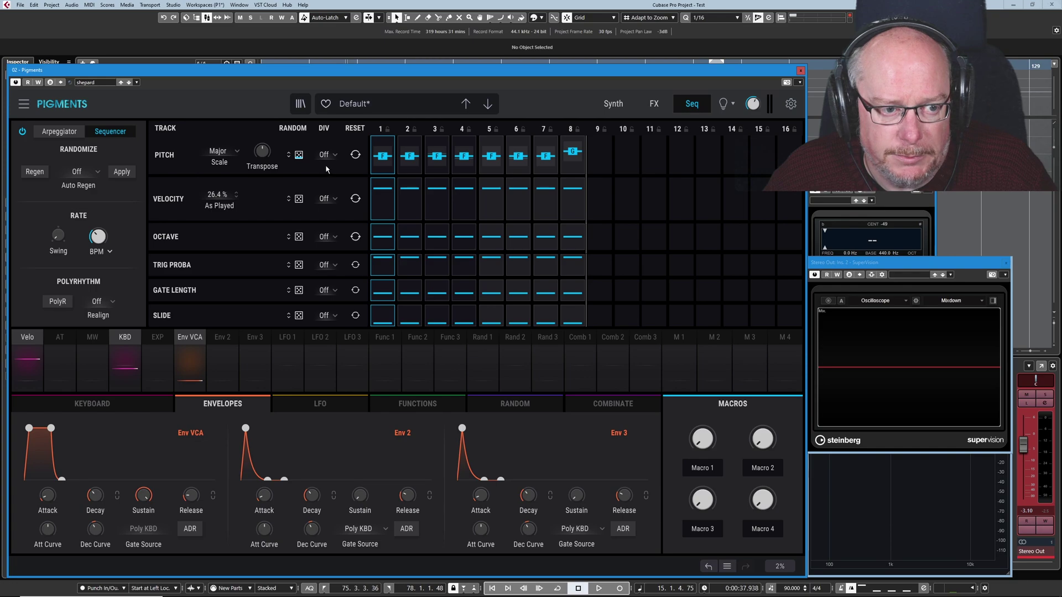
# Re-roll the pitch steps twice to a mix of E, F and G, then reopen the scale list.
pyautogui.click(121, 173)
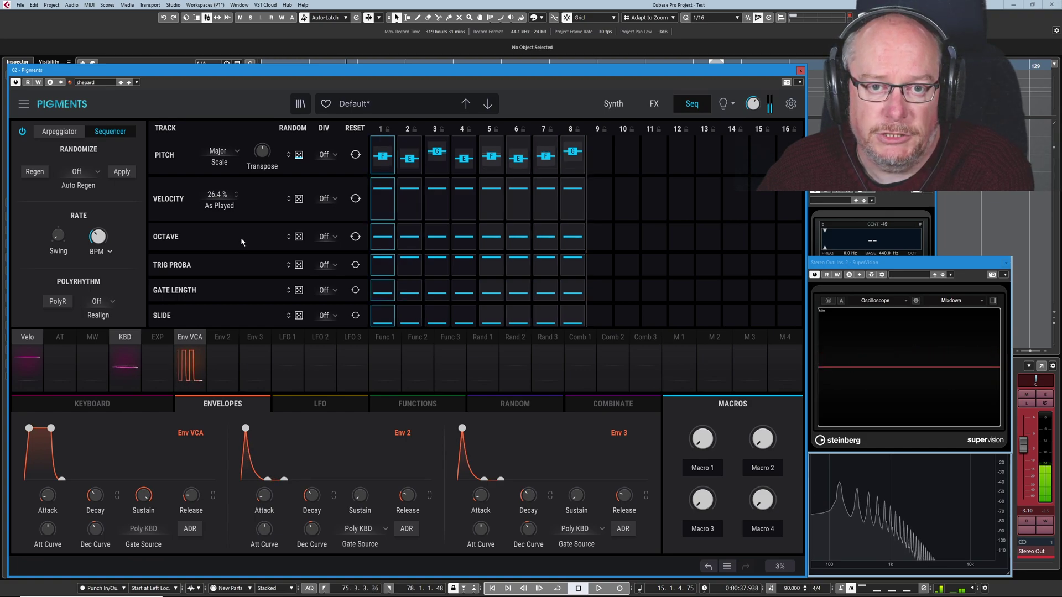
pyautogui.click(122, 171)
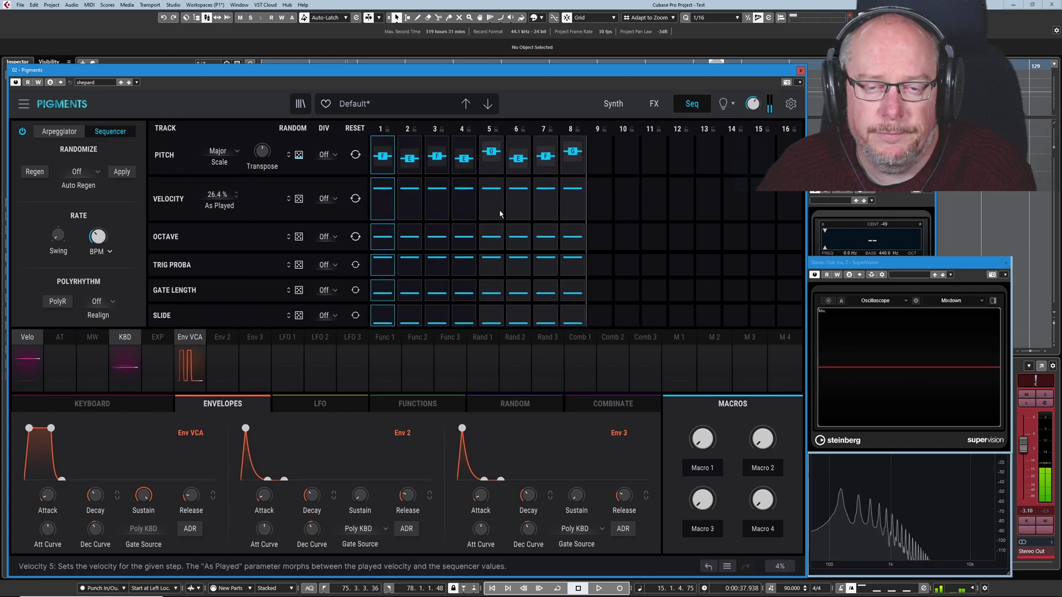
pyautogui.click(222, 151)
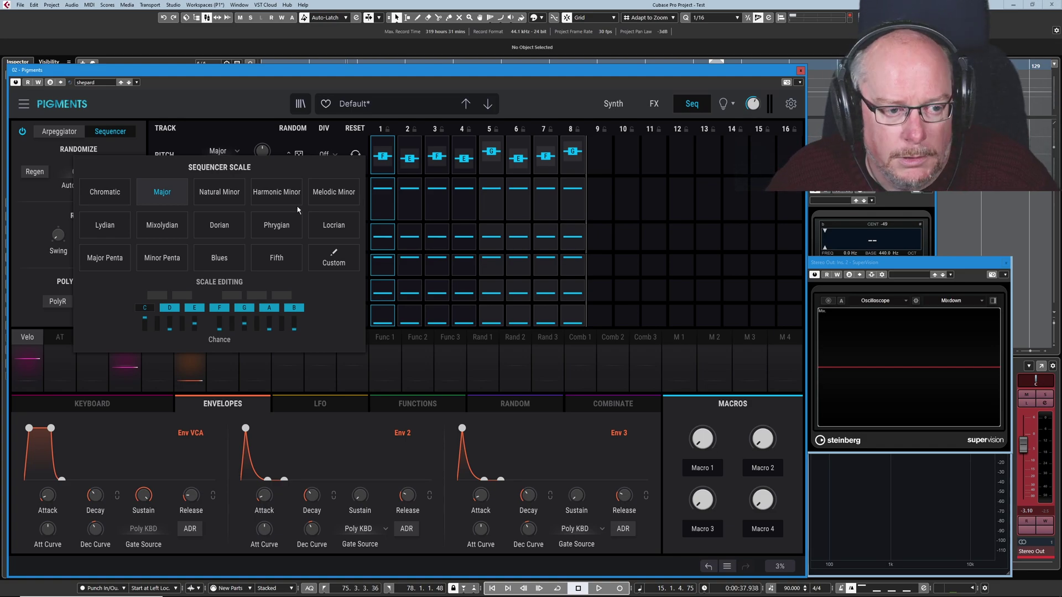
# Audition Harmonic Minor, Dorian and Mixolydian scales, then switch to the Custom scale.
pyautogui.click(277, 192)
pyautogui.click(212, 233)
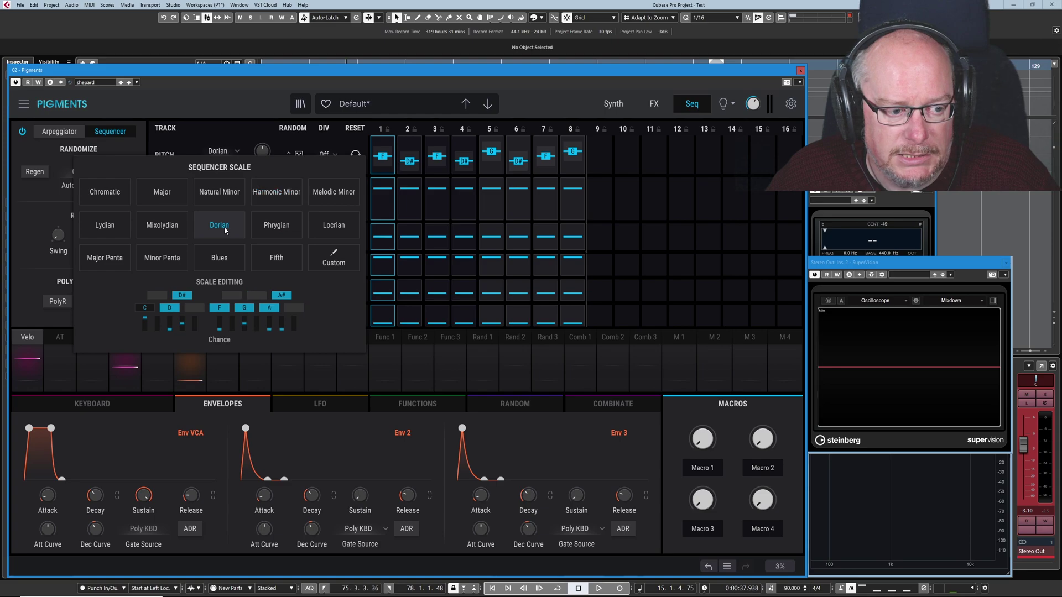
pyautogui.click(162, 225)
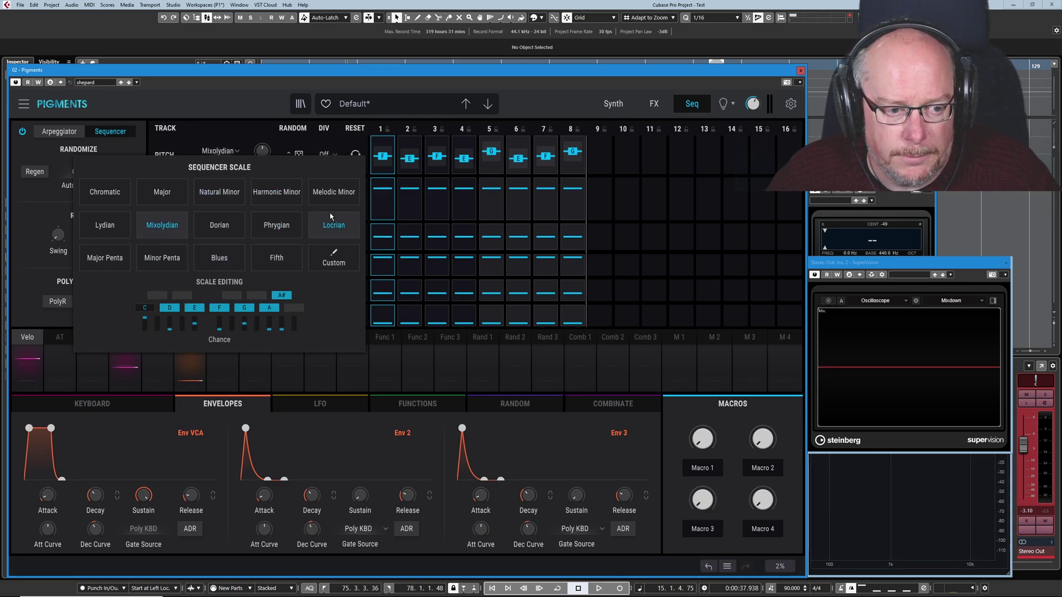
pyautogui.click(337, 255)
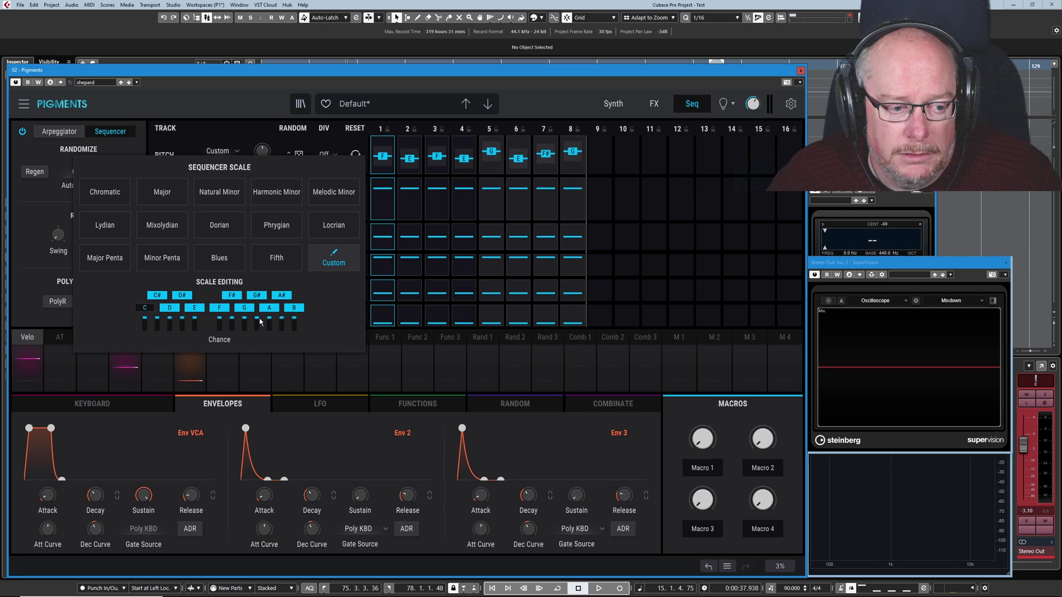
# Remove E, F#, G# and A from the Custom scale and lower C#'s chance.
pyautogui.moveTo(257, 321)
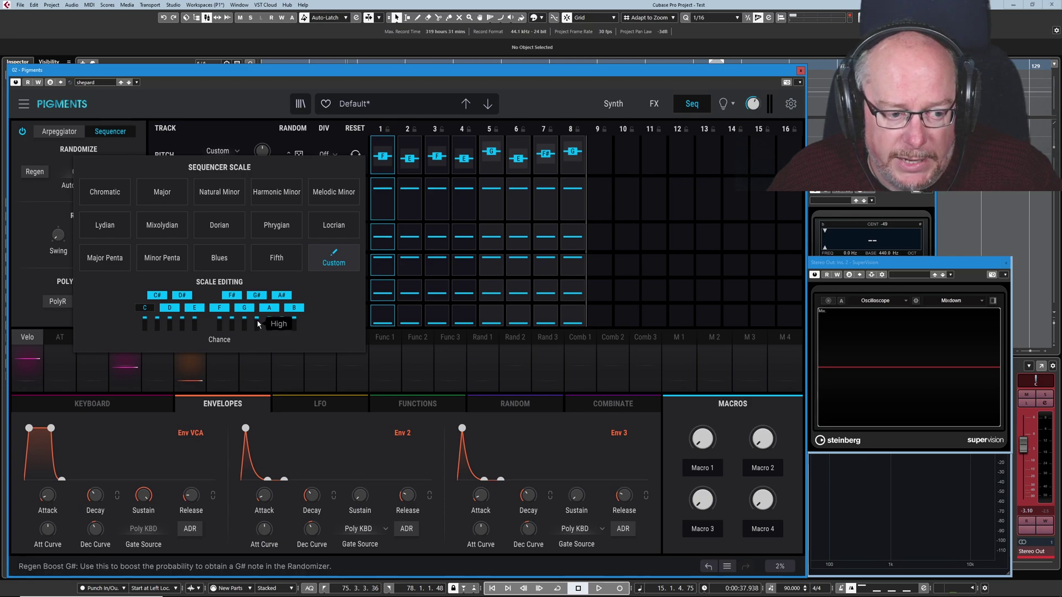
pyautogui.moveTo(257, 324)
pyautogui.mouseDown()
pyautogui.moveTo(262, 354)
pyautogui.moveTo(276, 339)
pyautogui.mouseUp()
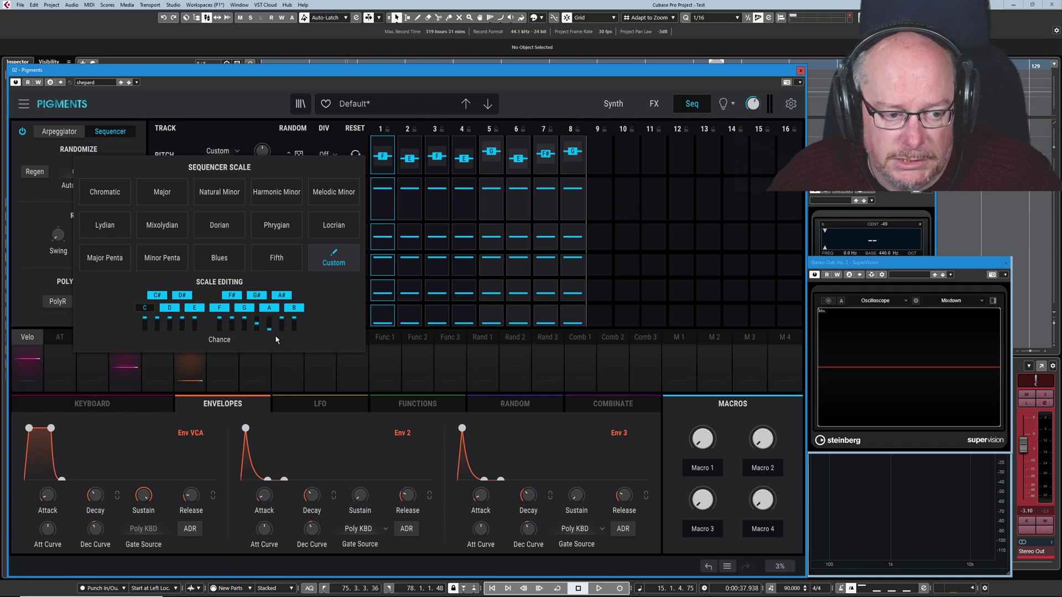
pyautogui.click(269, 308)
pyautogui.click(257, 295)
pyautogui.click(232, 295)
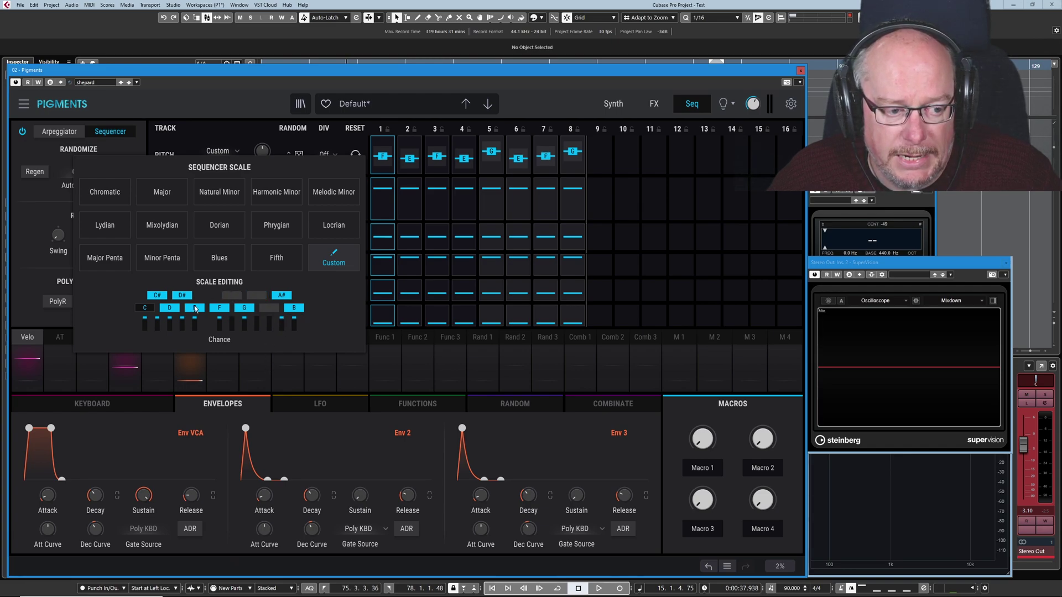
pyautogui.click(194, 307)
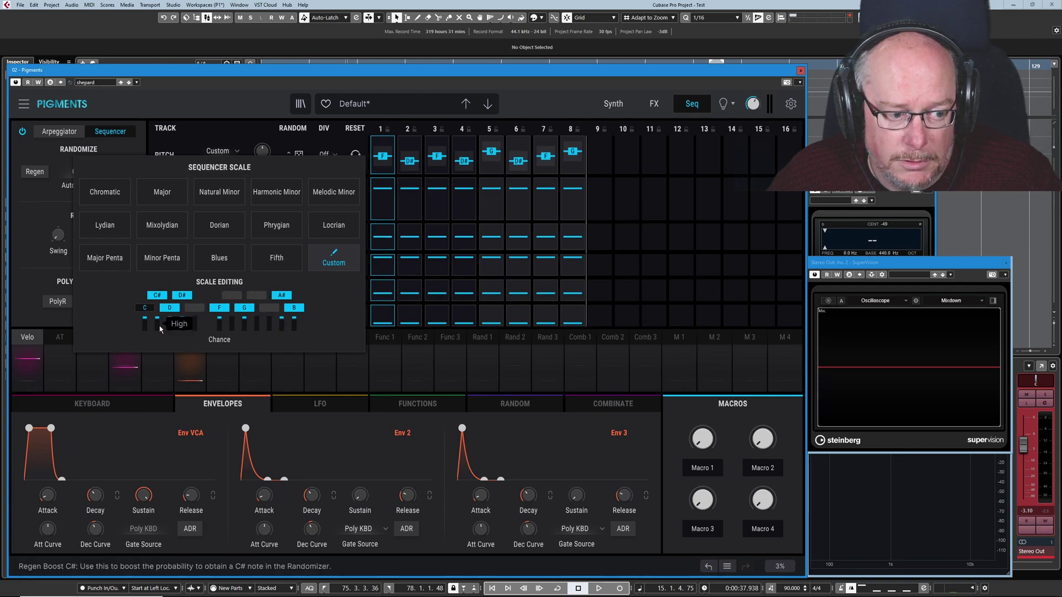
pyautogui.moveTo(158, 319); pyautogui.dragTo(144, 330)
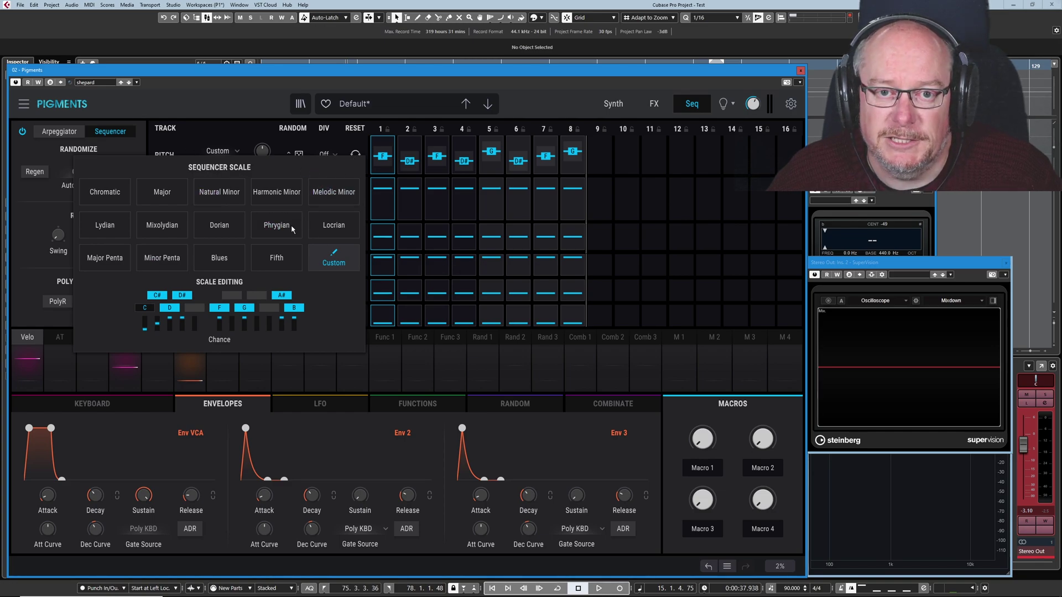
pyautogui.click(216, 151)
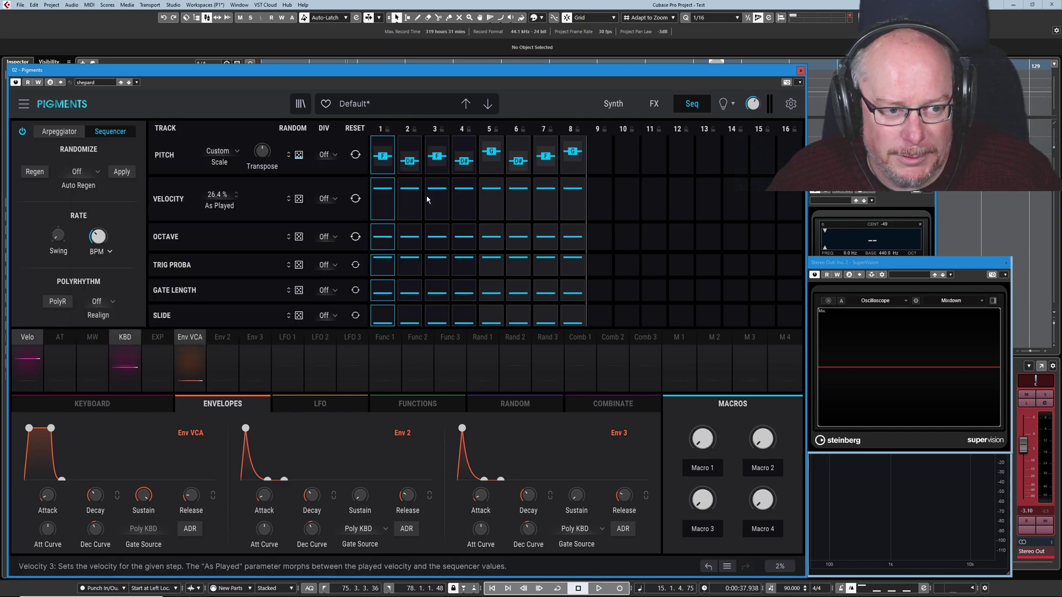
# Try 47.2 % pitch randomization, undo back to all-C steps, then set the random amount to 18.4 %.
pyautogui.moveTo(298, 155); pyautogui.dragTo(298, 132)
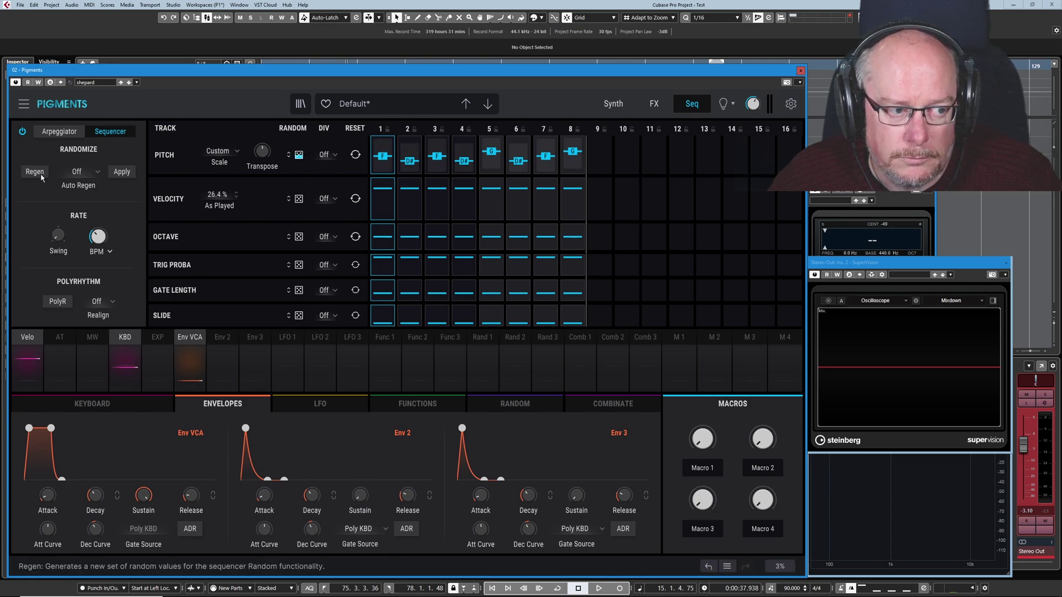
pyautogui.click(121, 171)
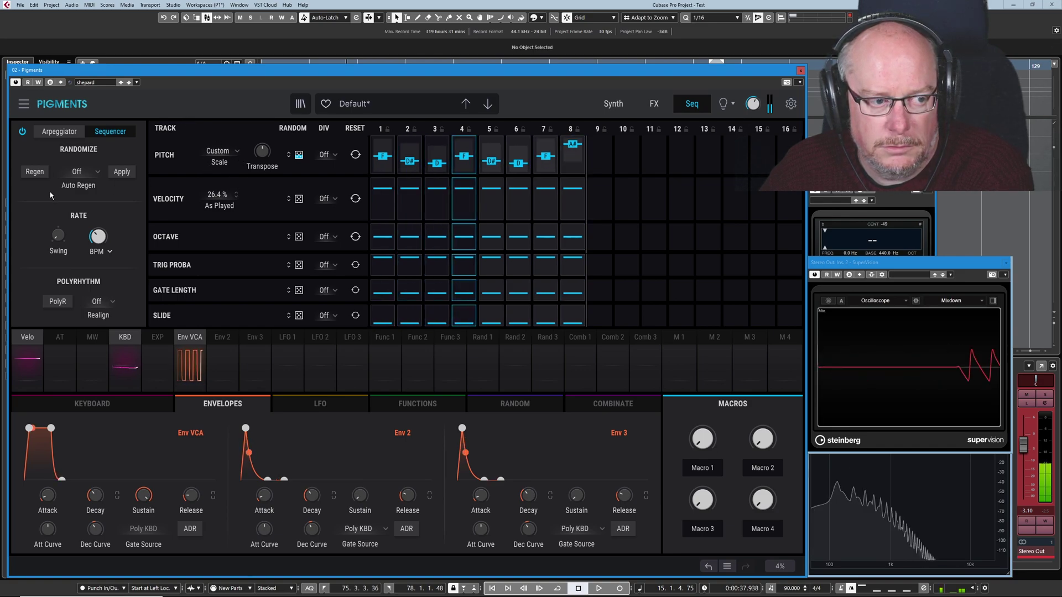
pyautogui.click(121, 179)
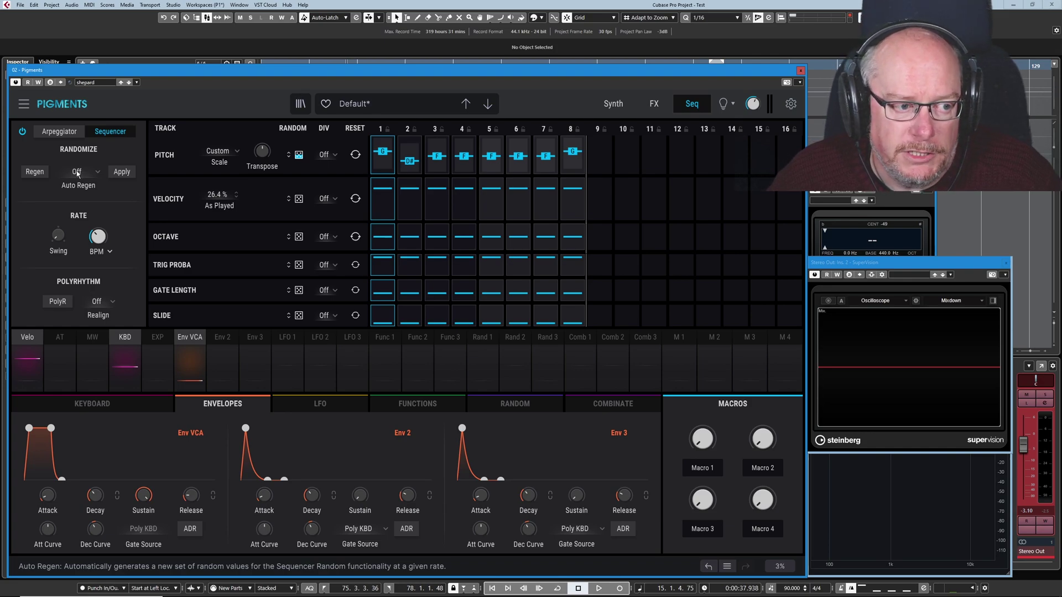
pyautogui.hotkey('ctrl', 'z')
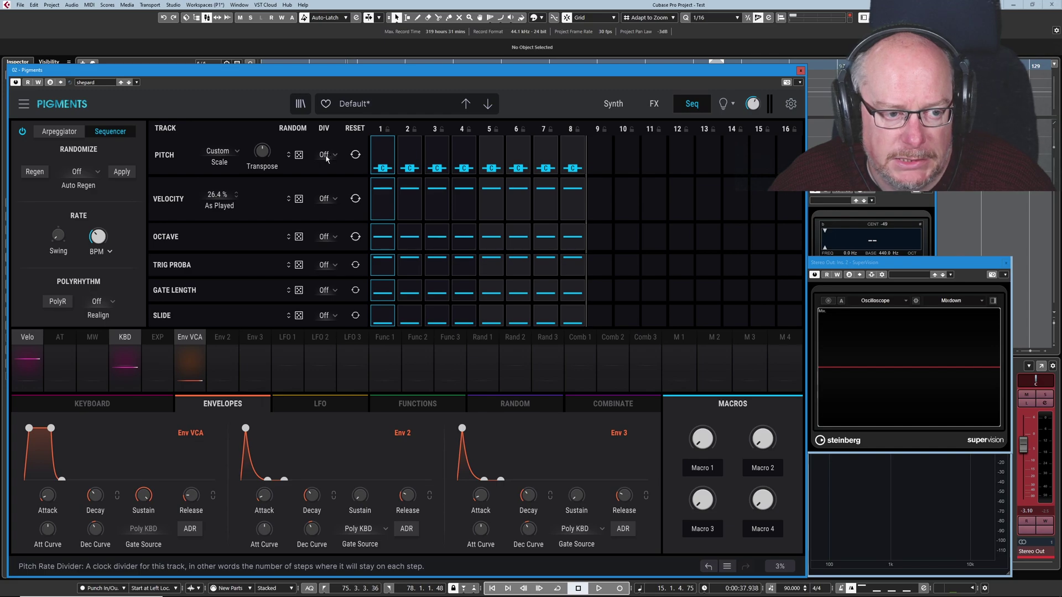
pyautogui.moveTo(325, 155); pyautogui.dragTo(325, 145)
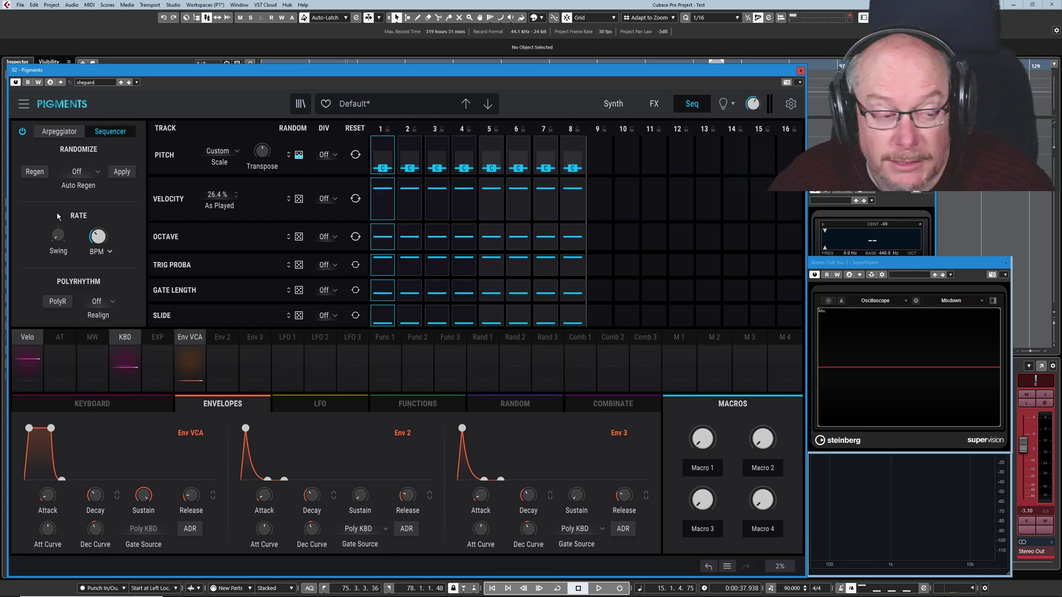
# Set Auto Regen to 2 Bars, after first trying 1 Bar, and apply a fresh random pitch set.
pyautogui.click(76, 172)
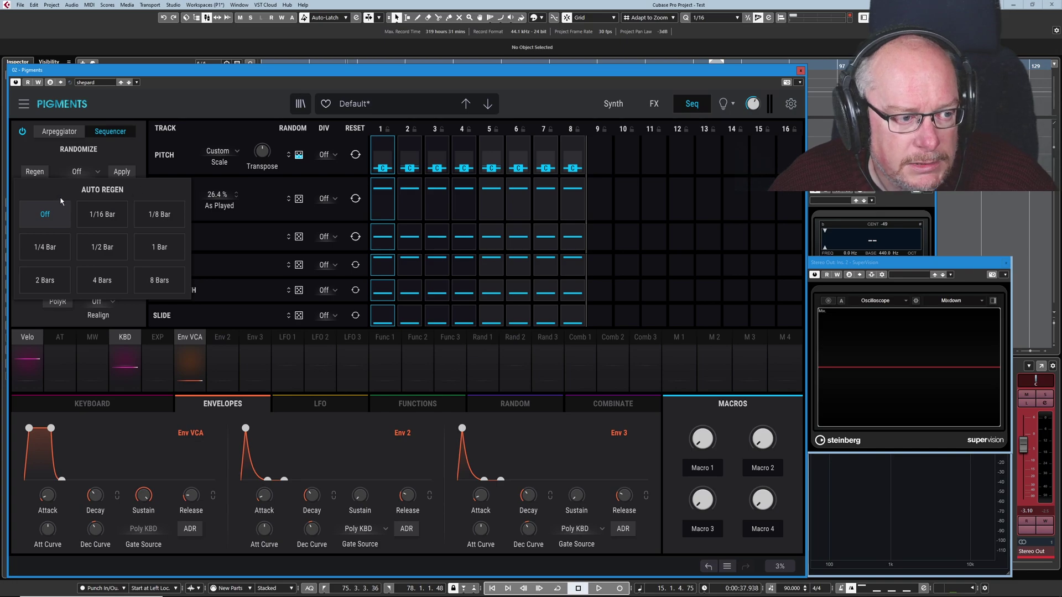
pyautogui.click(160, 249)
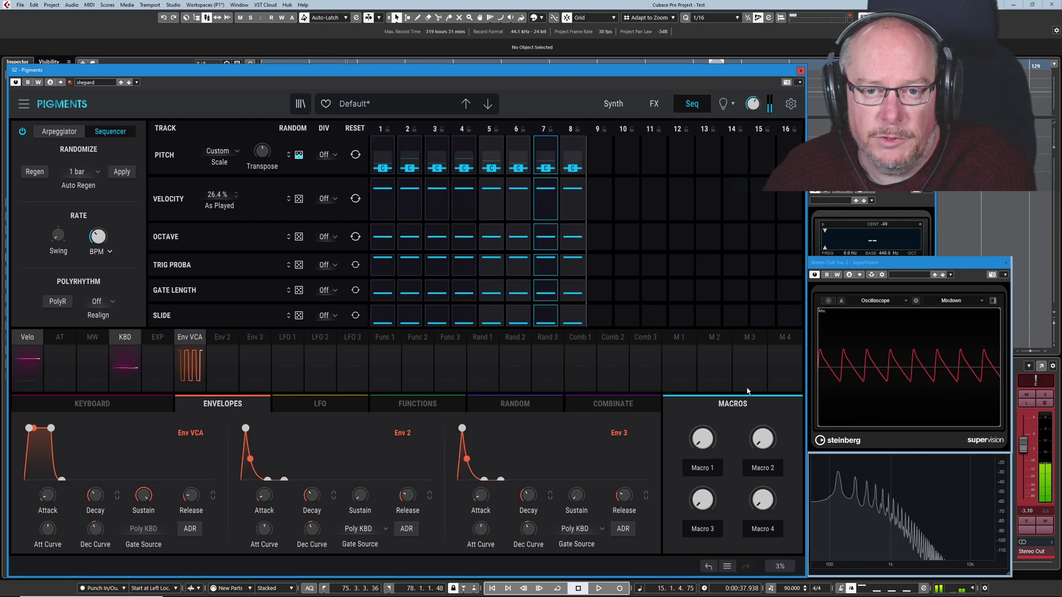
pyautogui.click(72, 173)
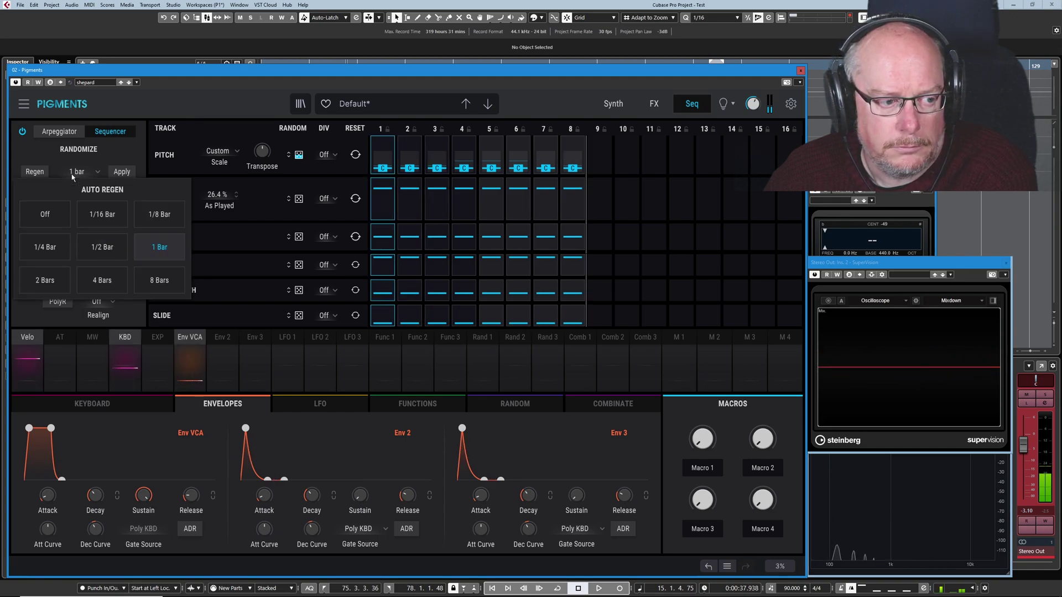
pyautogui.click(45, 281)
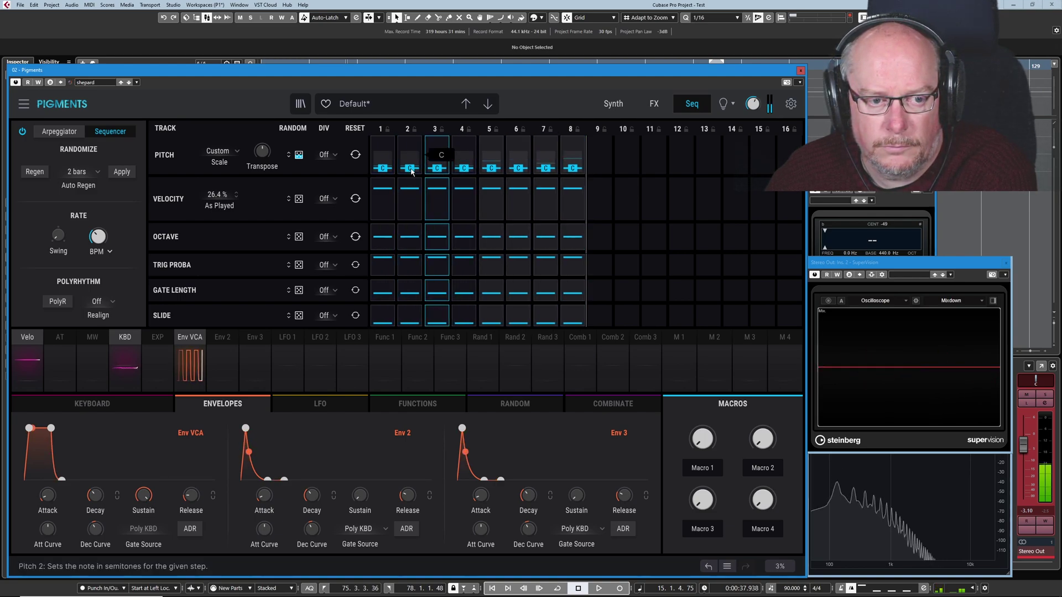
pyautogui.click(122, 172)
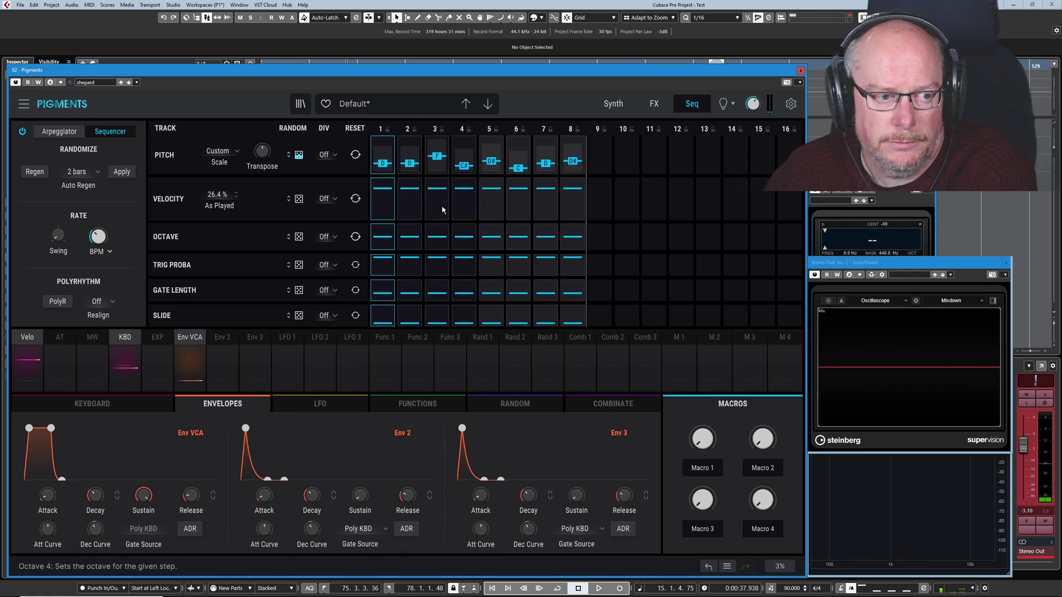
# Choose Major in the Sequencer Scale popup so the step pitches snap to it.
pyautogui.click(219, 152)
pyautogui.click(164, 193)
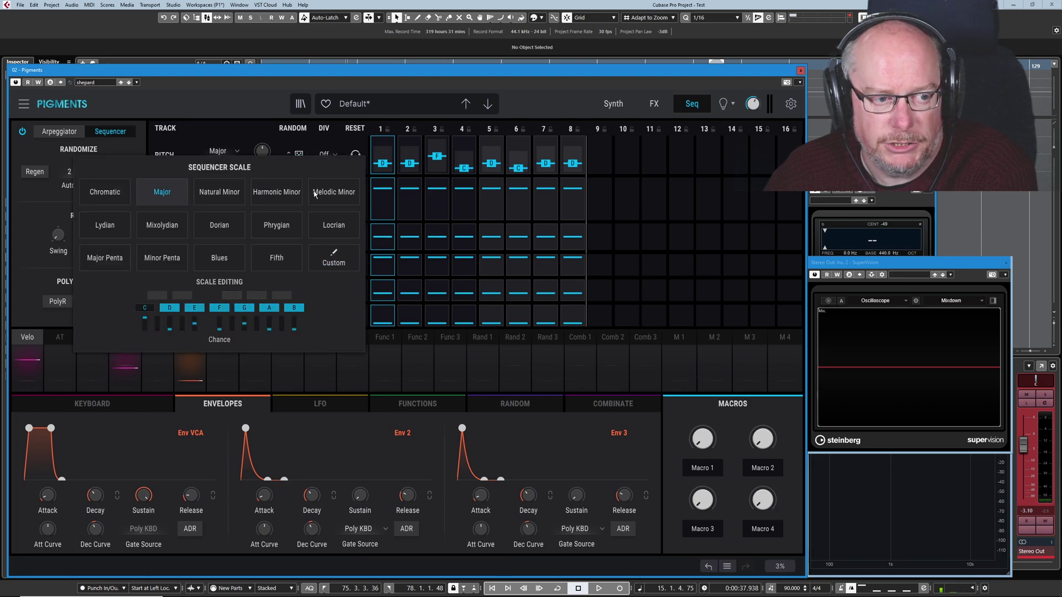
pyautogui.click(659, 266)
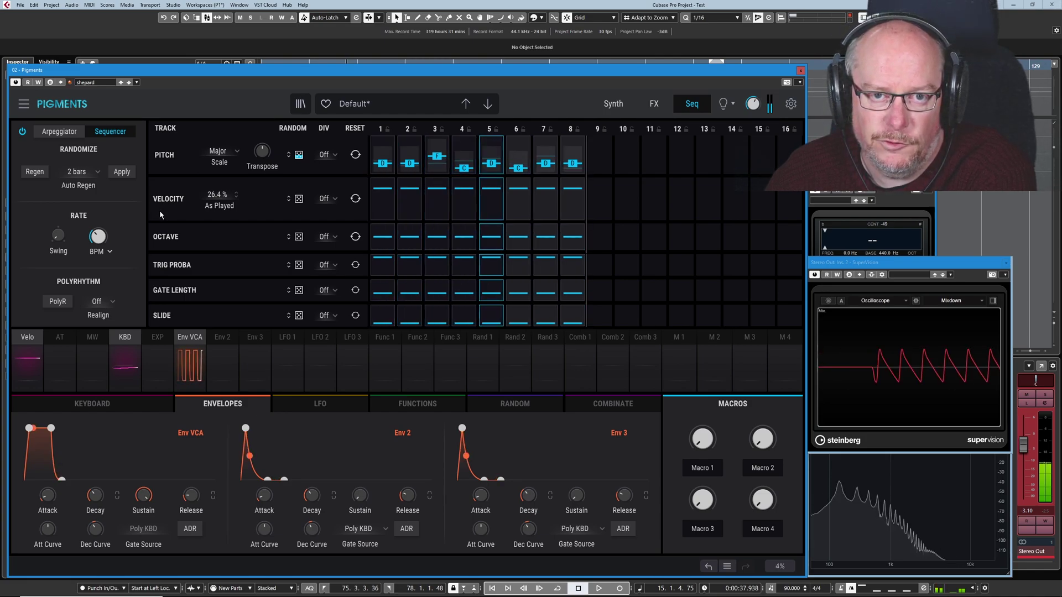
# Set Auto Regen to 1/16 bar, lock pitch steps 1, 3, 4 and 5, and re-randomize the unlocked steps twice.
pyautogui.click(78, 185)
pyautogui.click(109, 216)
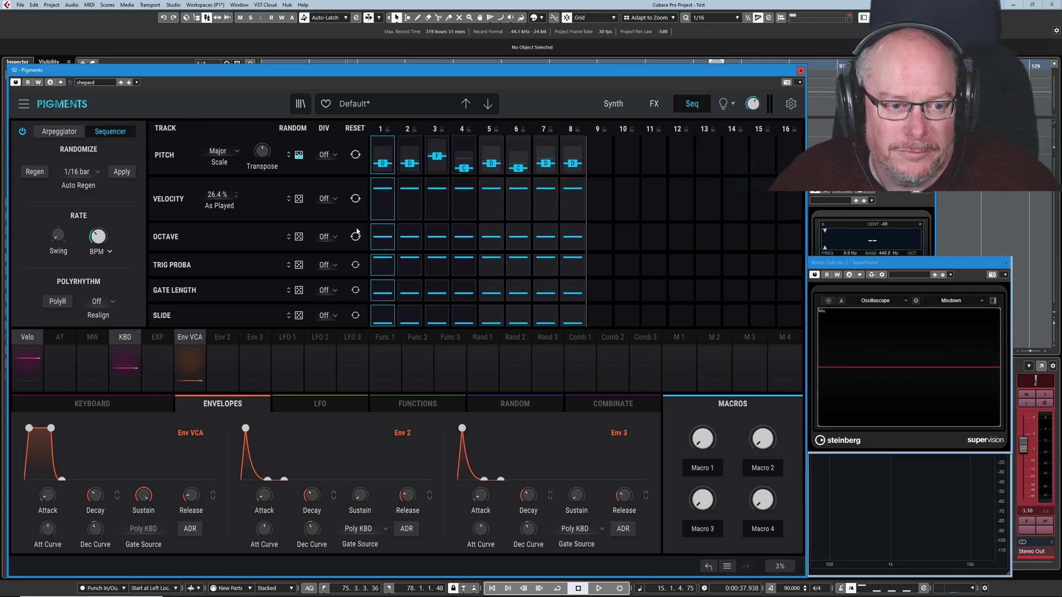
pyautogui.click(387, 129)
pyautogui.click(442, 129)
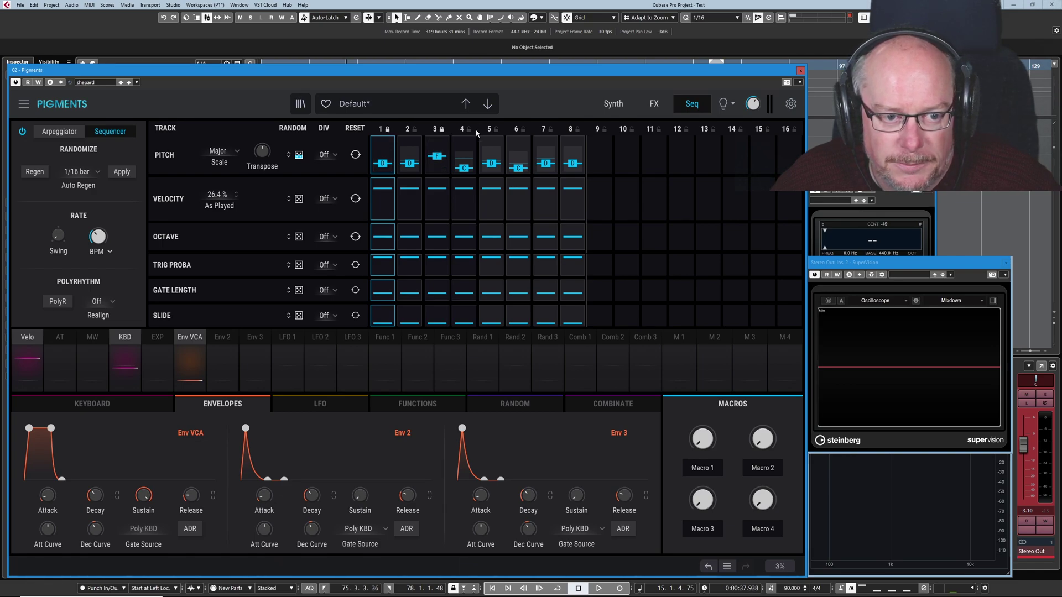
pyautogui.click(469, 129)
pyautogui.click(497, 129)
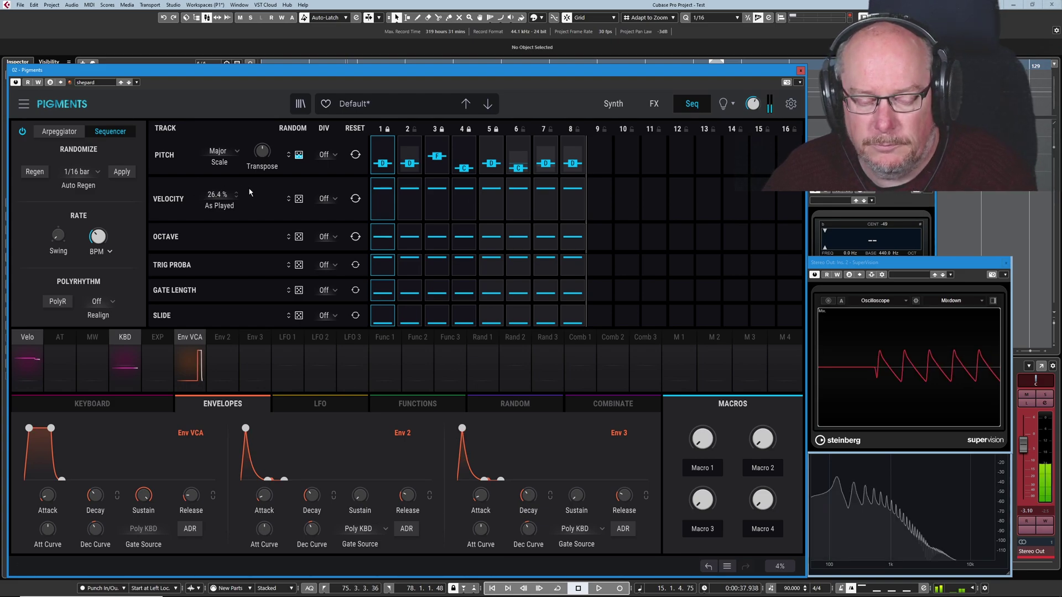
pyautogui.click(121, 172)
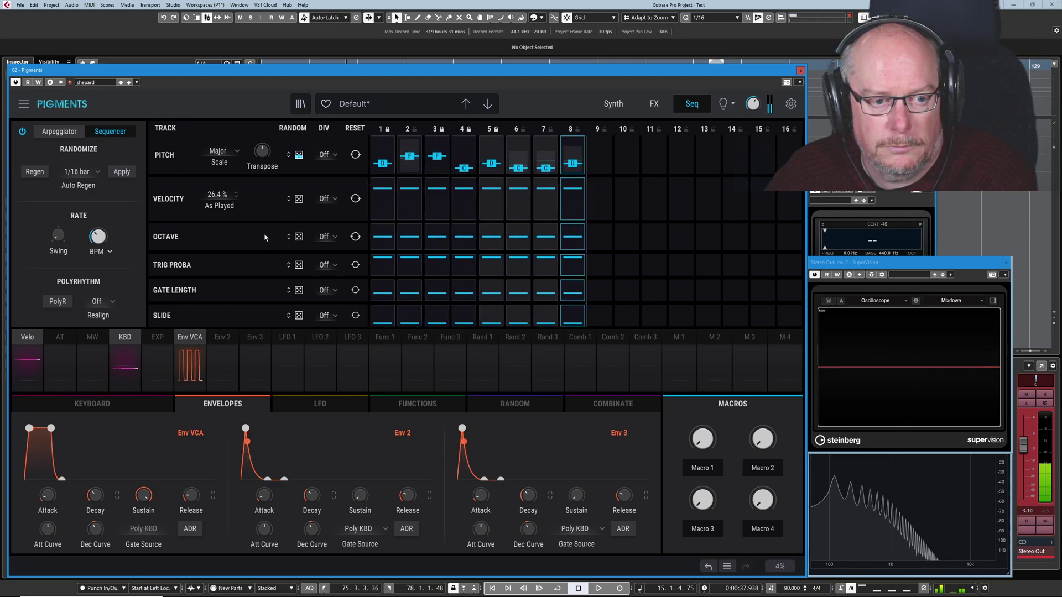
pyautogui.click(122, 172)
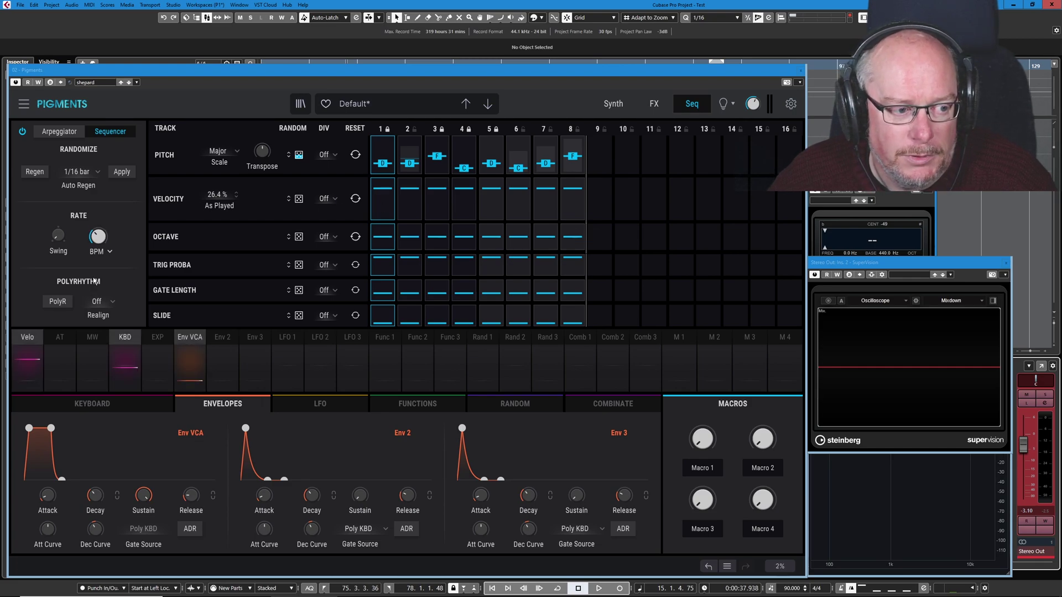
# Enable polyrhythm and shorten Velocity and Trig Proba to 10 steps, Octave to 7, Gate Length to 6, Slide to 8.
pyautogui.click(58, 302)
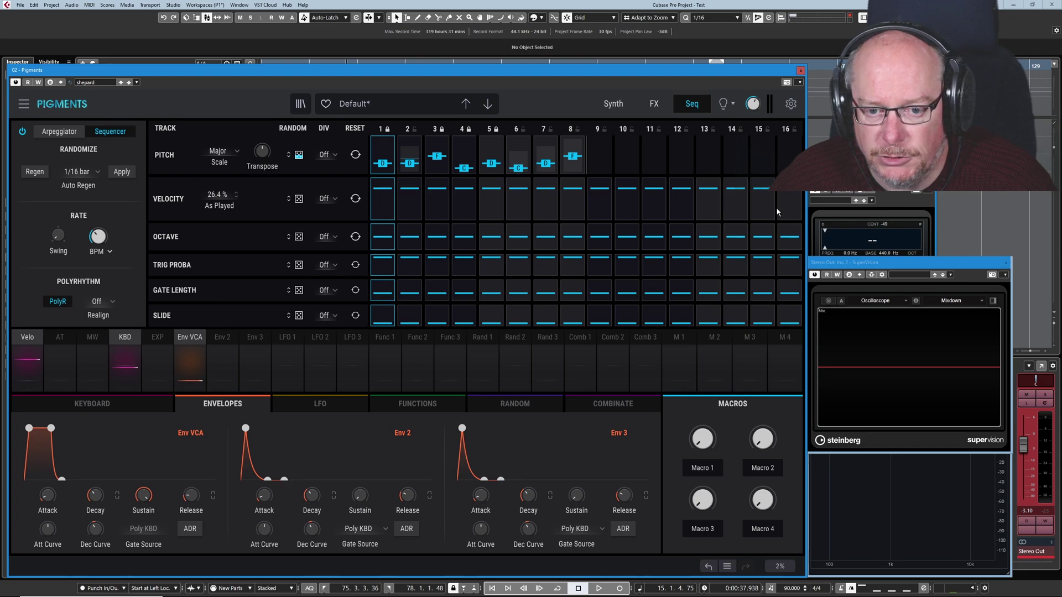
pyautogui.moveTo(800, 192); pyautogui.dragTo(687, 185)
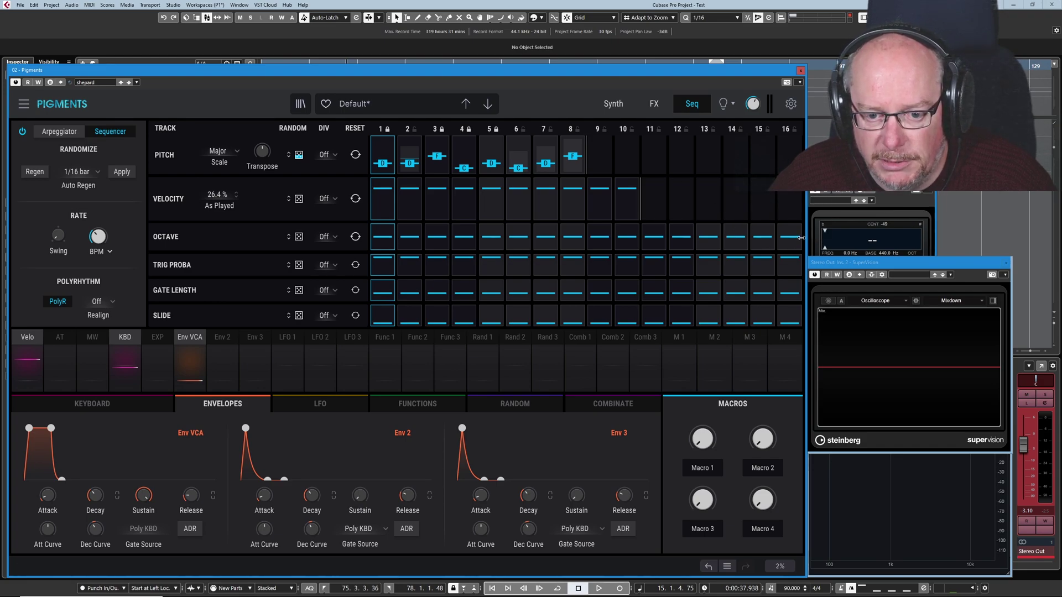
pyautogui.moveTo(801, 238); pyautogui.dragTo(532, 230)
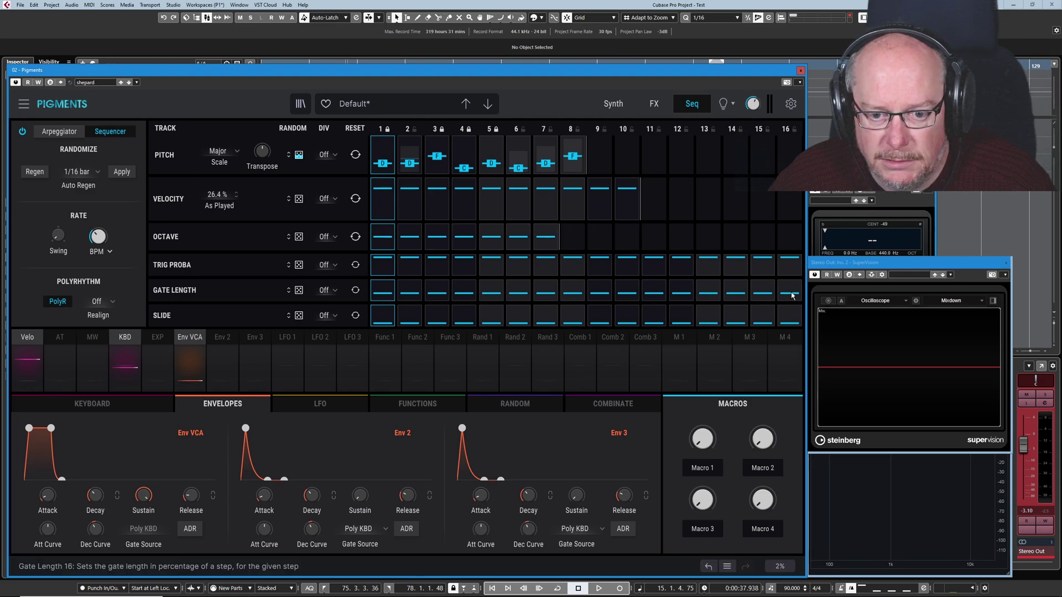
pyautogui.moveTo(800, 265); pyautogui.dragTo(626, 247)
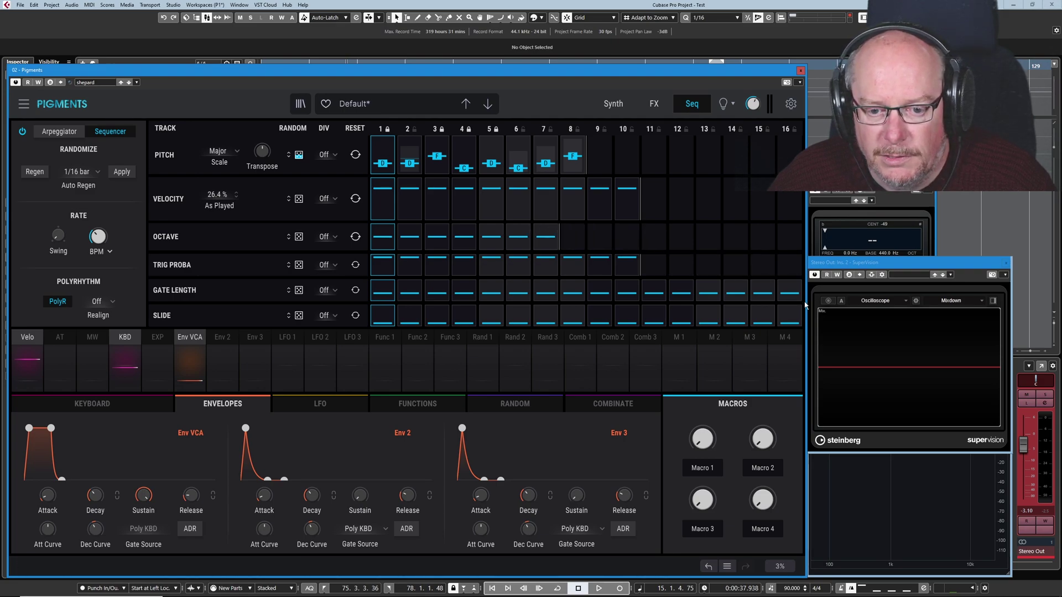
pyautogui.moveTo(798, 293); pyautogui.dragTo(489, 289)
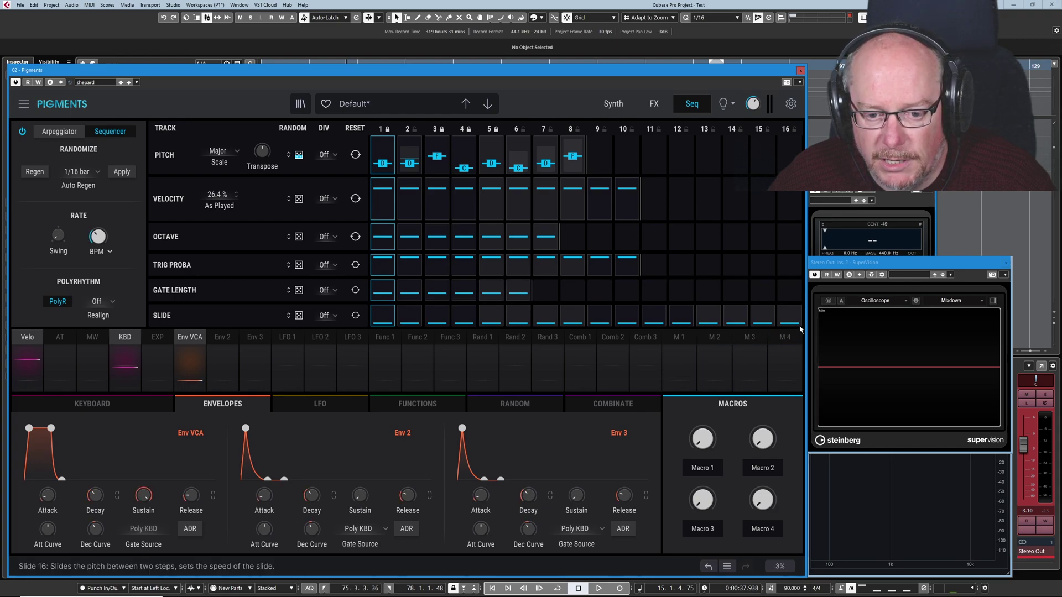
pyautogui.moveTo(798, 326); pyautogui.dragTo(663, 316)
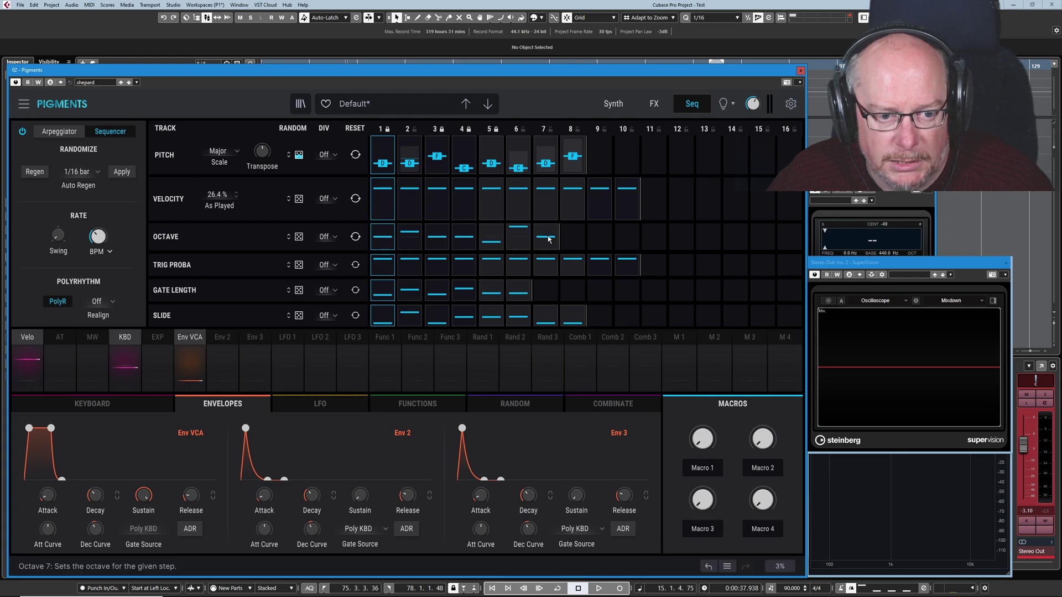
# Lower the velocity of step 2 and three later steps to different levels.
pyautogui.click(410, 195)
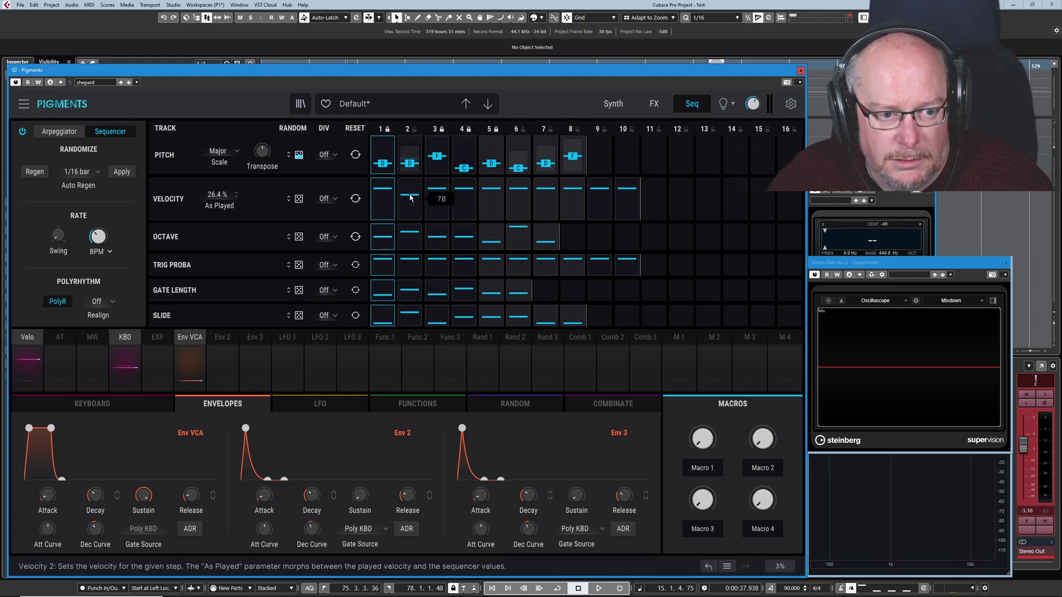
pyautogui.click(545, 193)
pyautogui.click(573, 202)
pyautogui.click(599, 197)
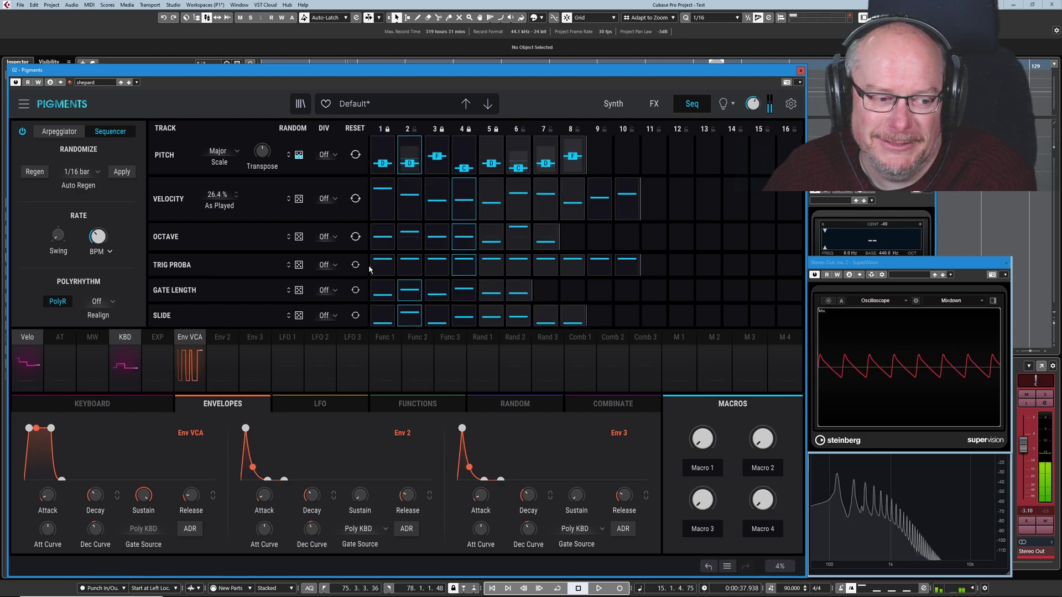
# Set the polyrhythm Realign interval to 1 Bar.
pyautogui.click(103, 301)
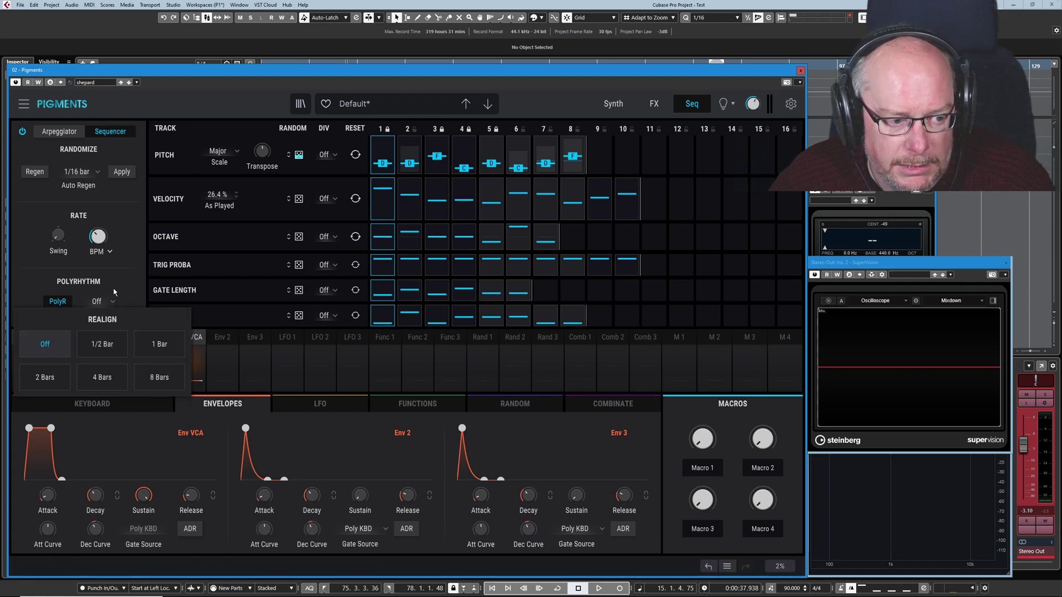
pyautogui.click(169, 345)
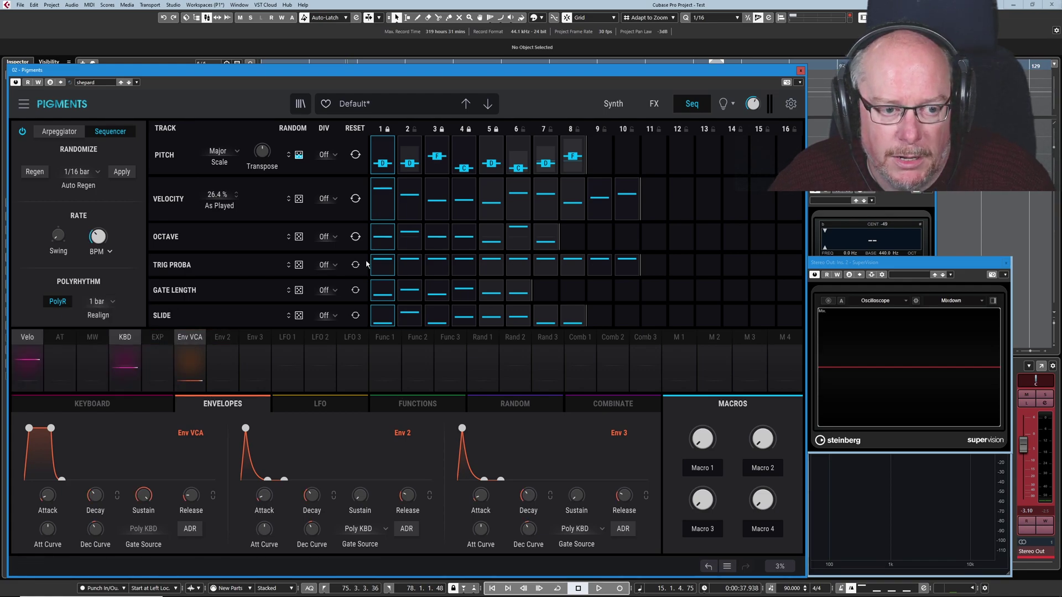